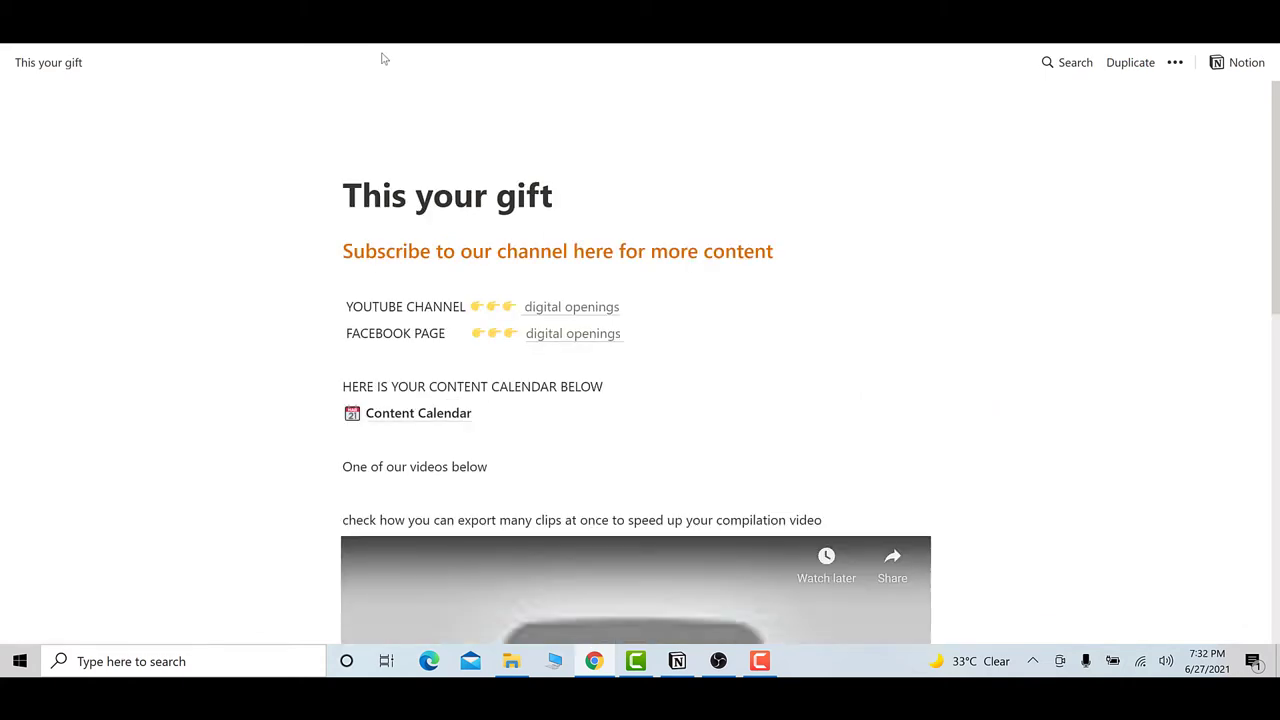
Select the blocks around the Content Calendar link, then clear the selection.
scroll(791, 368, "down", 1)
scroll(790, 370, "up", 1)
left_click_drag(282, 364, 524, 428)
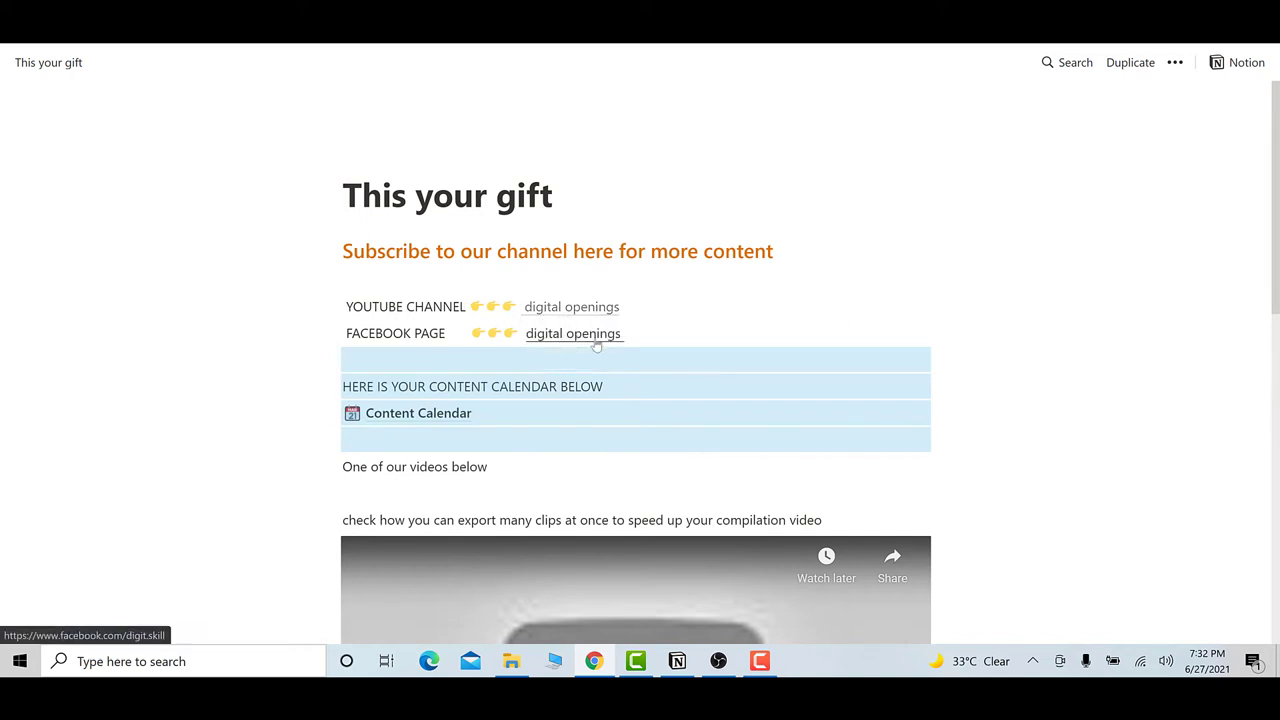
scroll(760, 306, "down", 2)
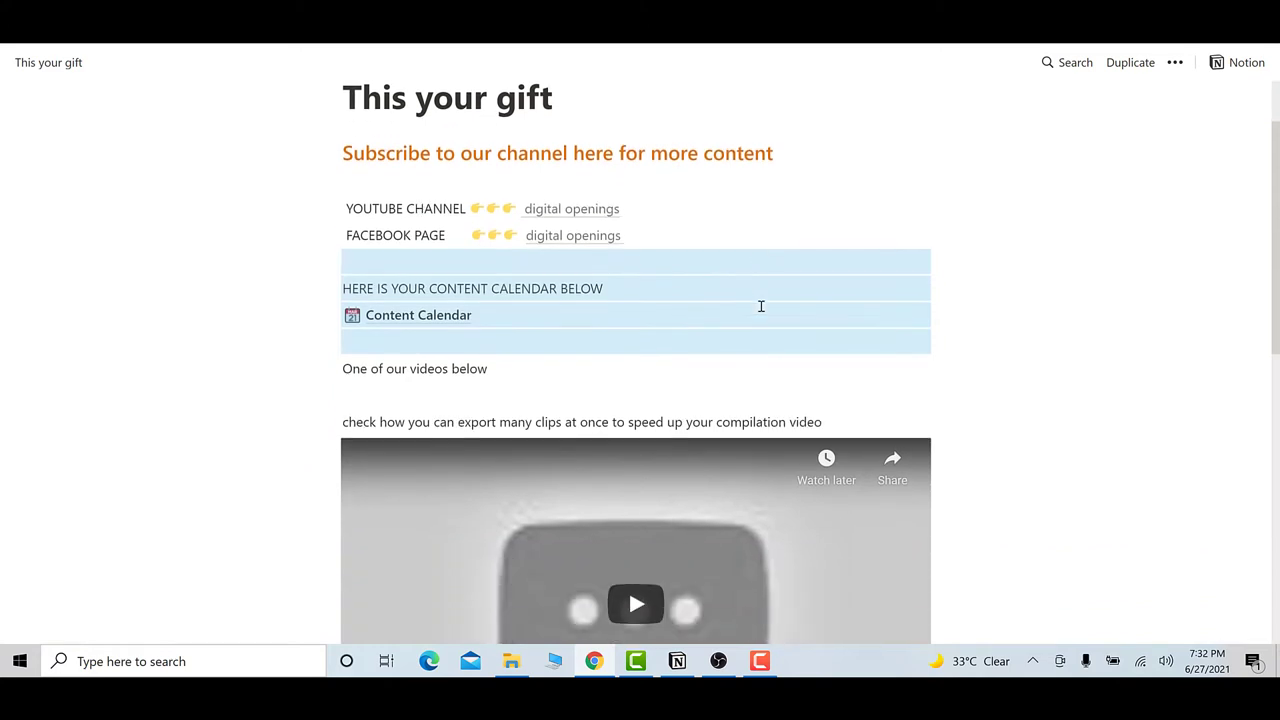
scroll(760, 306, "up", 2)
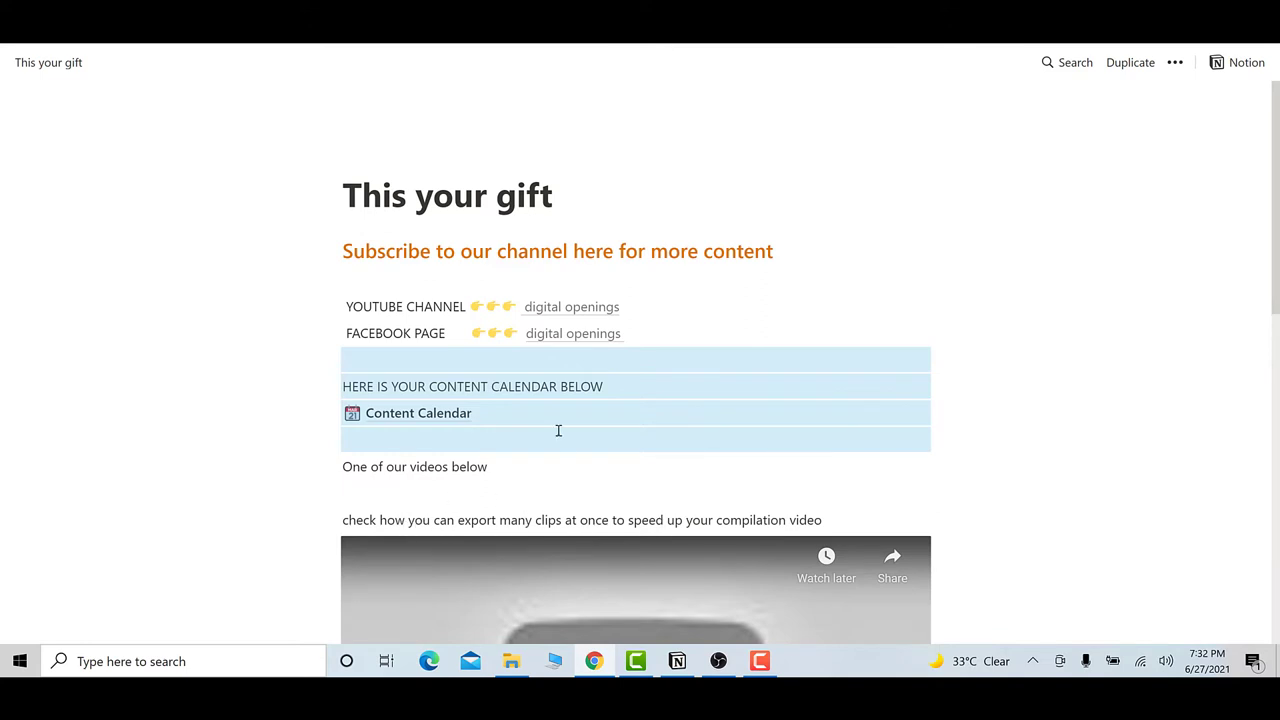
left_click(738, 293)
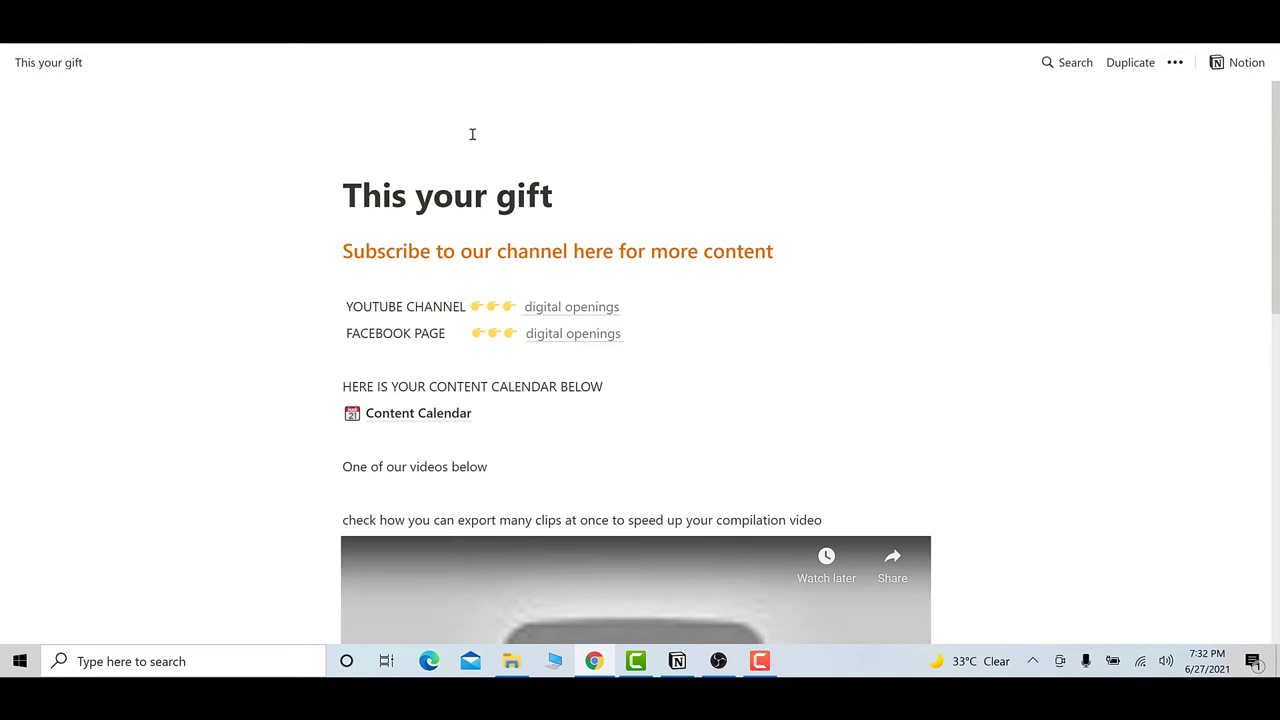
Open the Content Calendar, duplicate it, and scroll to its board of three Idea cards.
left_click(409, 424)
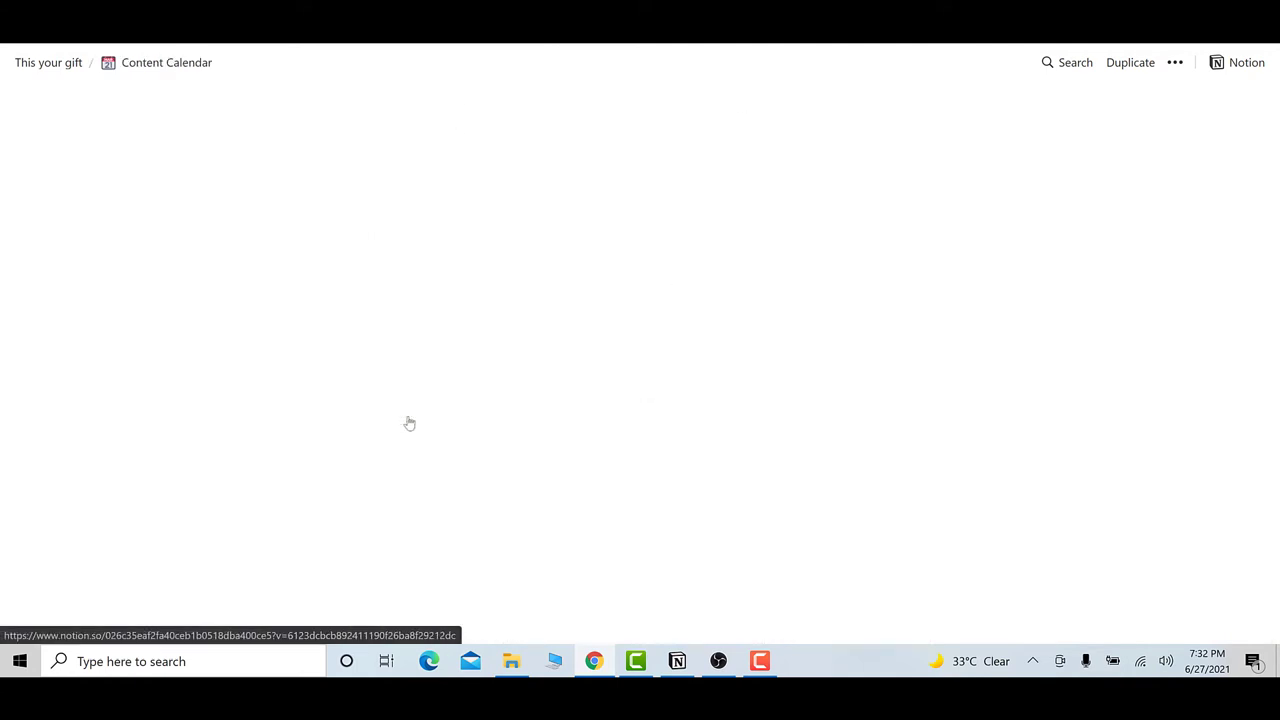
left_click(1123, 66)
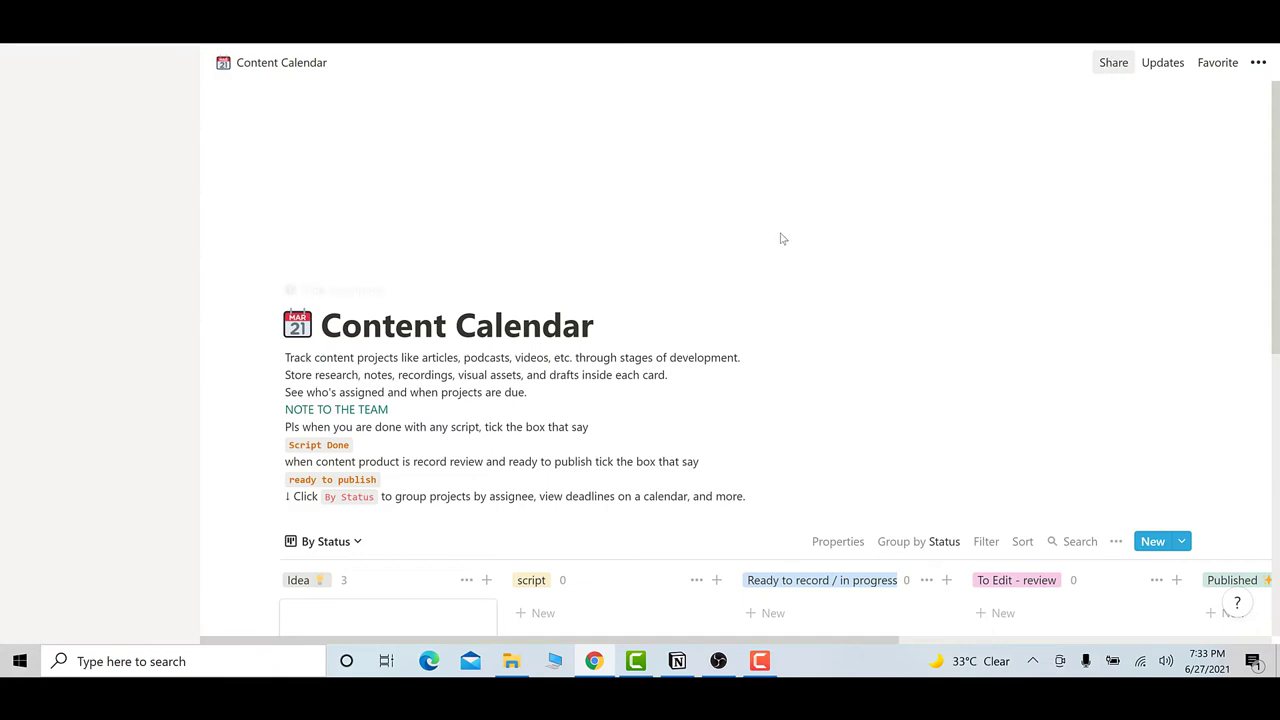
scroll(777, 263, "down", 5)
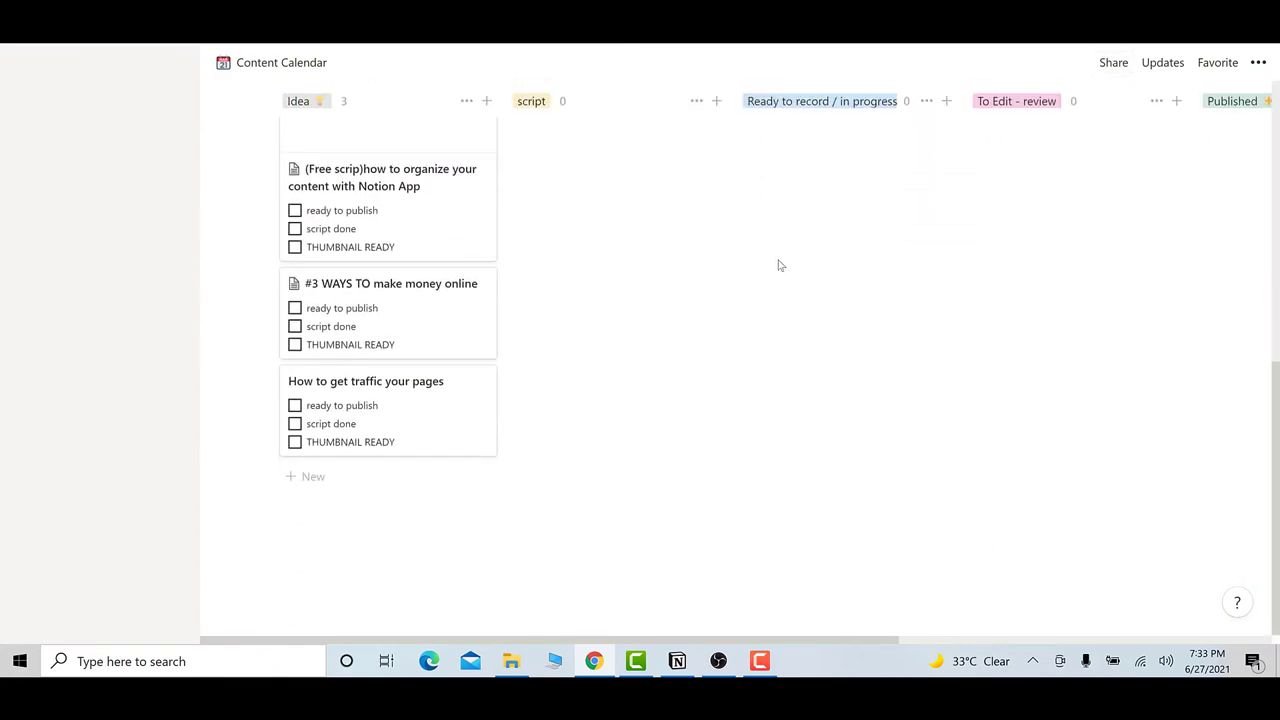
scroll(777, 263, "up", 5)
scroll(777, 263, "down", 5)
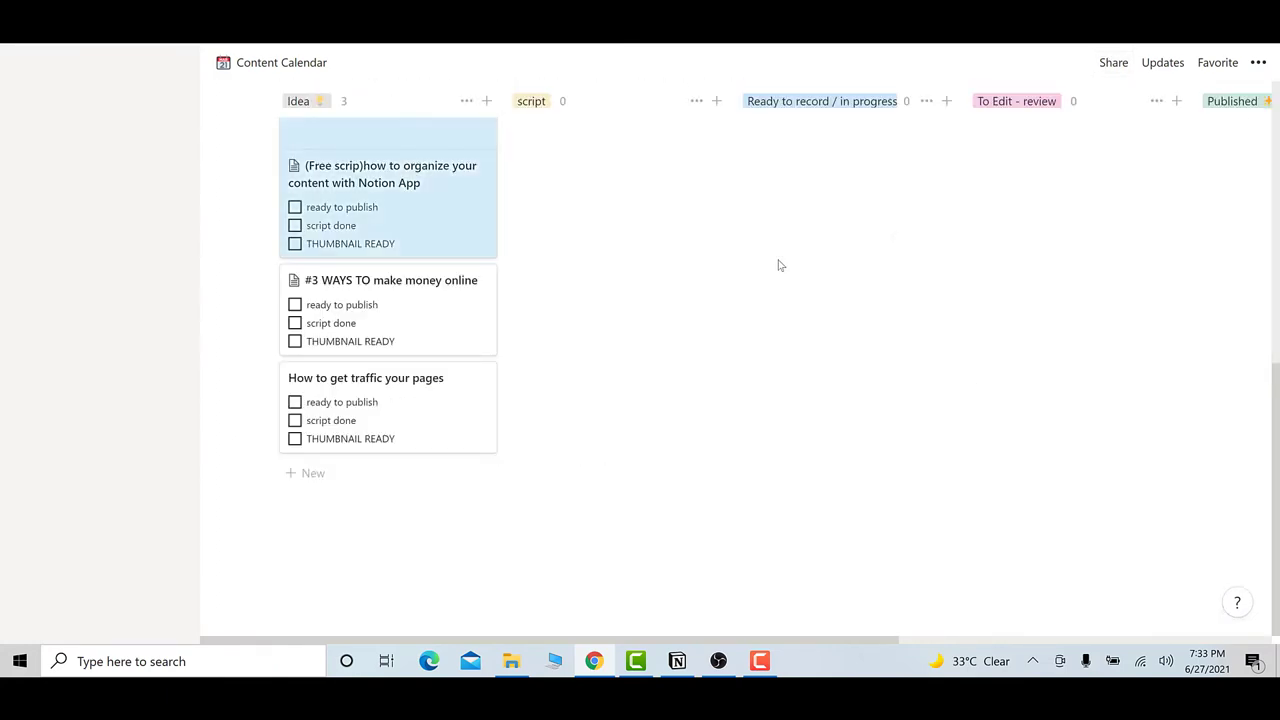
scroll(778, 266, "up", 2)
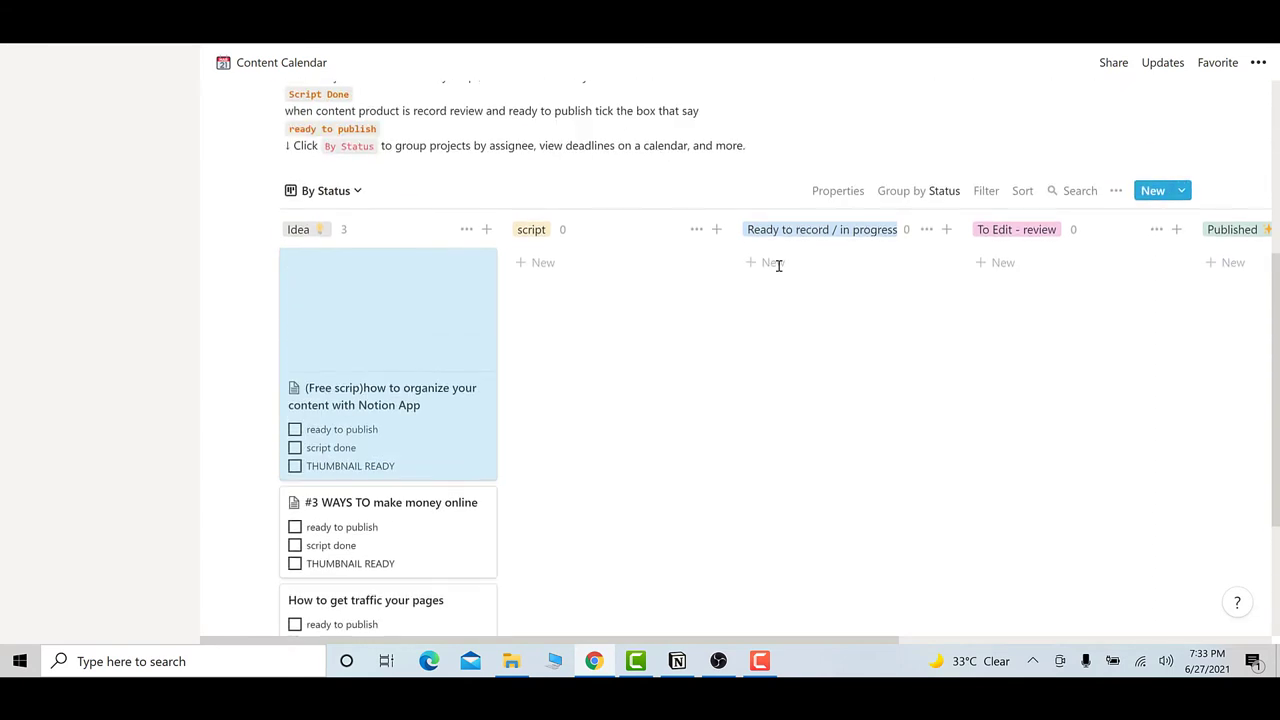
left_click(594, 334)
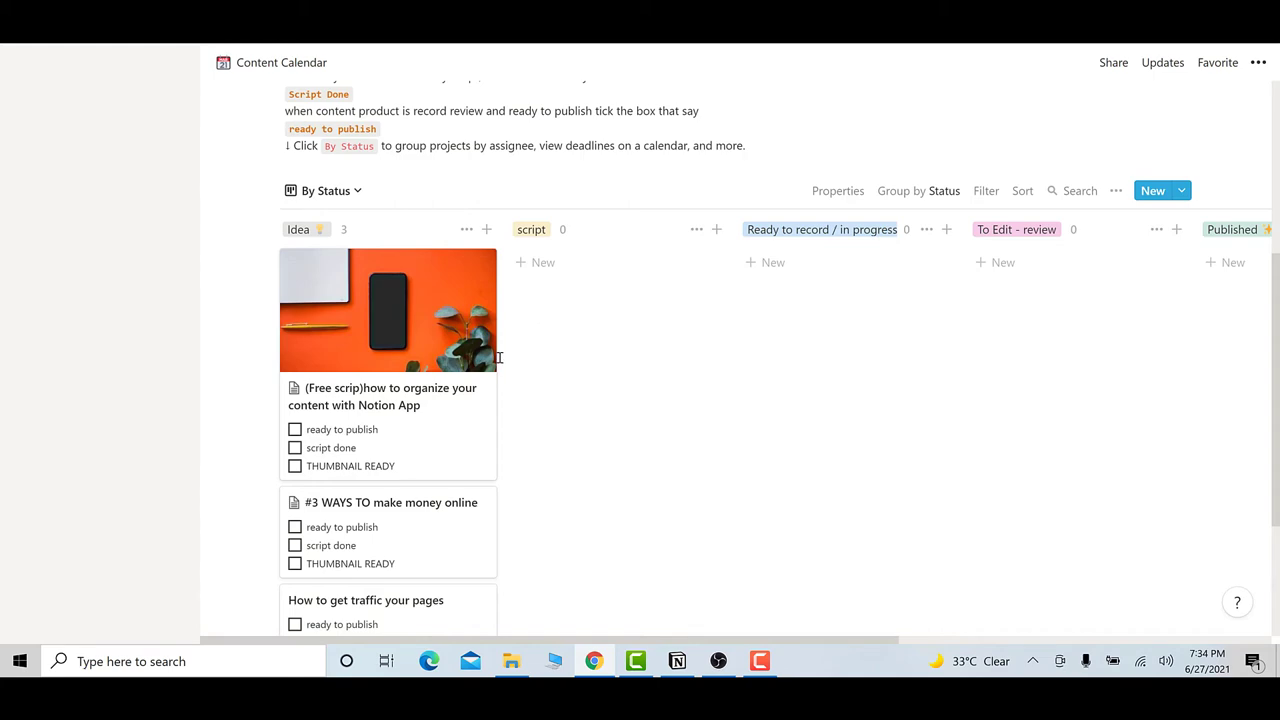
scroll(503, 369, "up", 4)
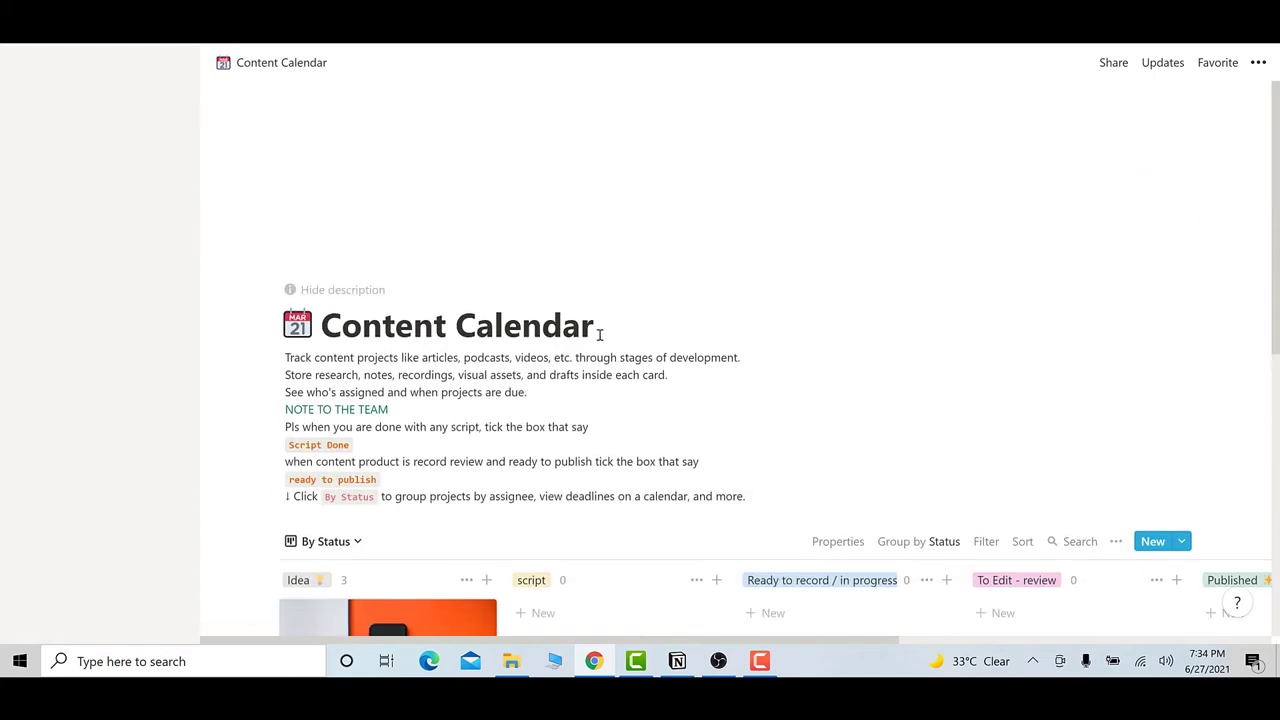
Move the '#3 WAYS TO make money online' card into the Ready to record / in progress column.
scroll(684, 320, "down", 5)
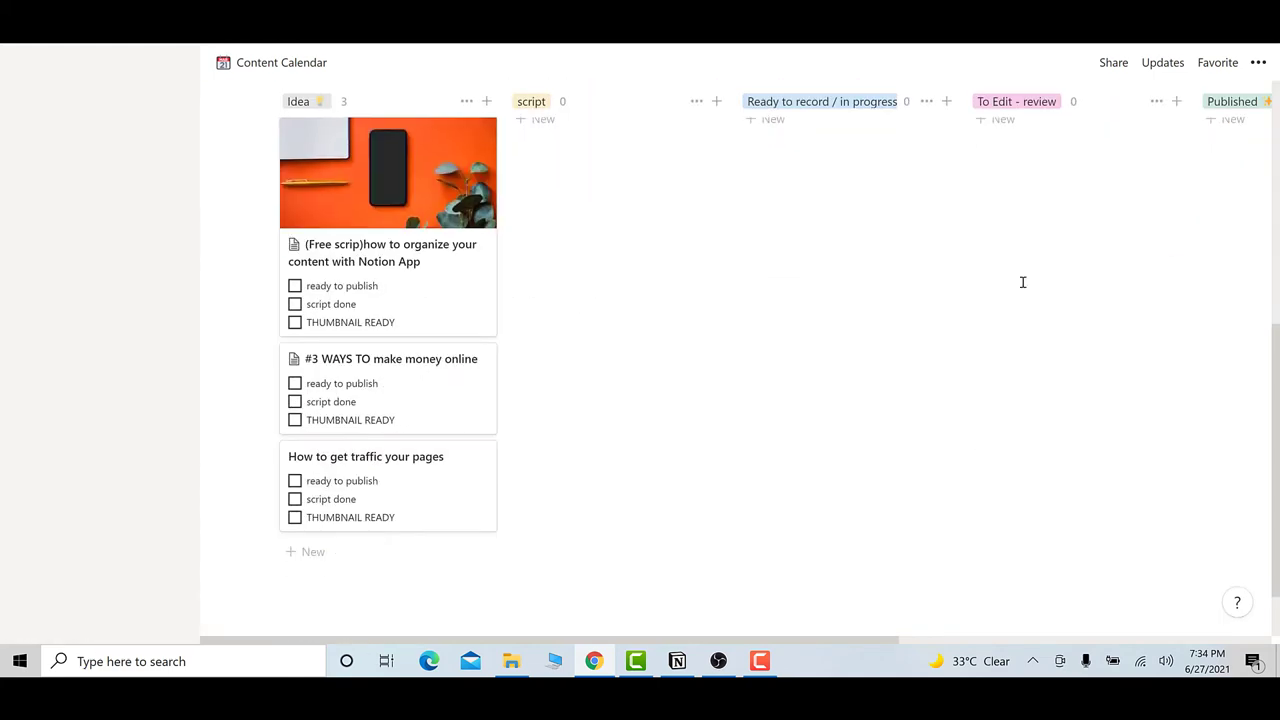
scroll(1022, 282, "down", 1)
left_click_drag(375, 285, 798, 220)
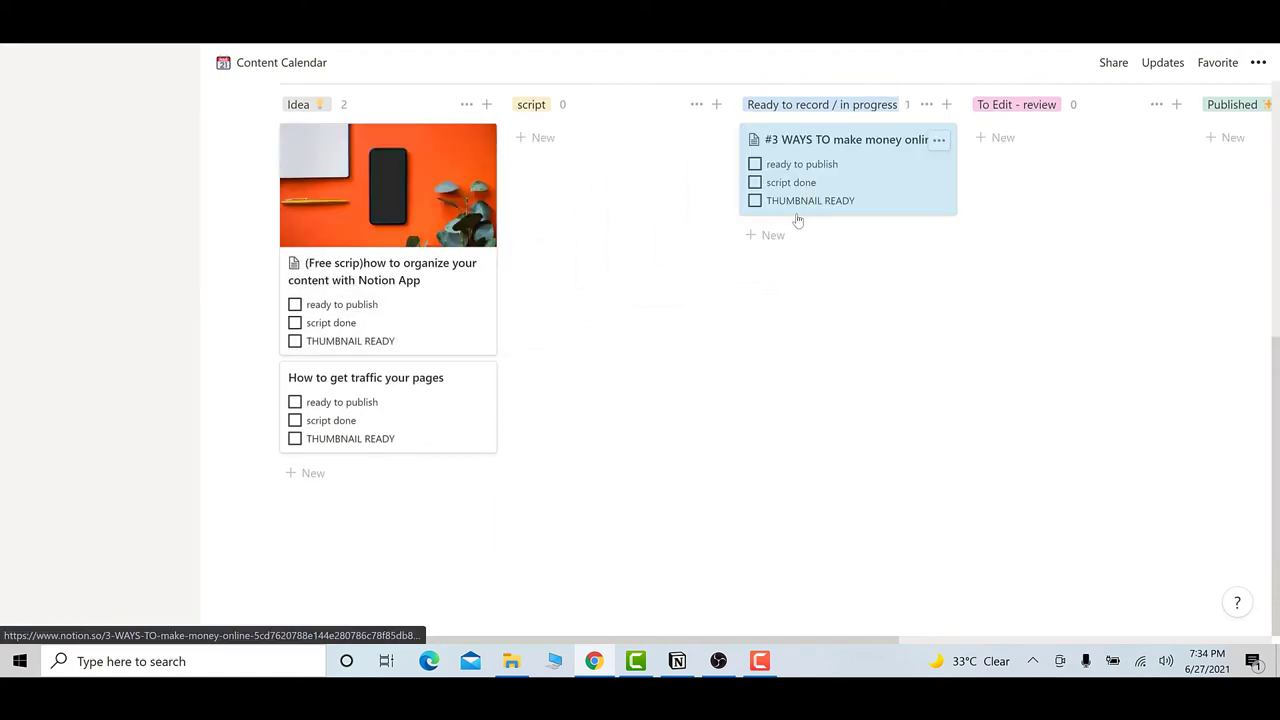
Return the #3 WAYS card to the Idea column, below the other Idea cards.
scroll(798, 220, "up", 3)
scroll(798, 220, "down", 3)
left_click_drag(789, 149, 395, 480)
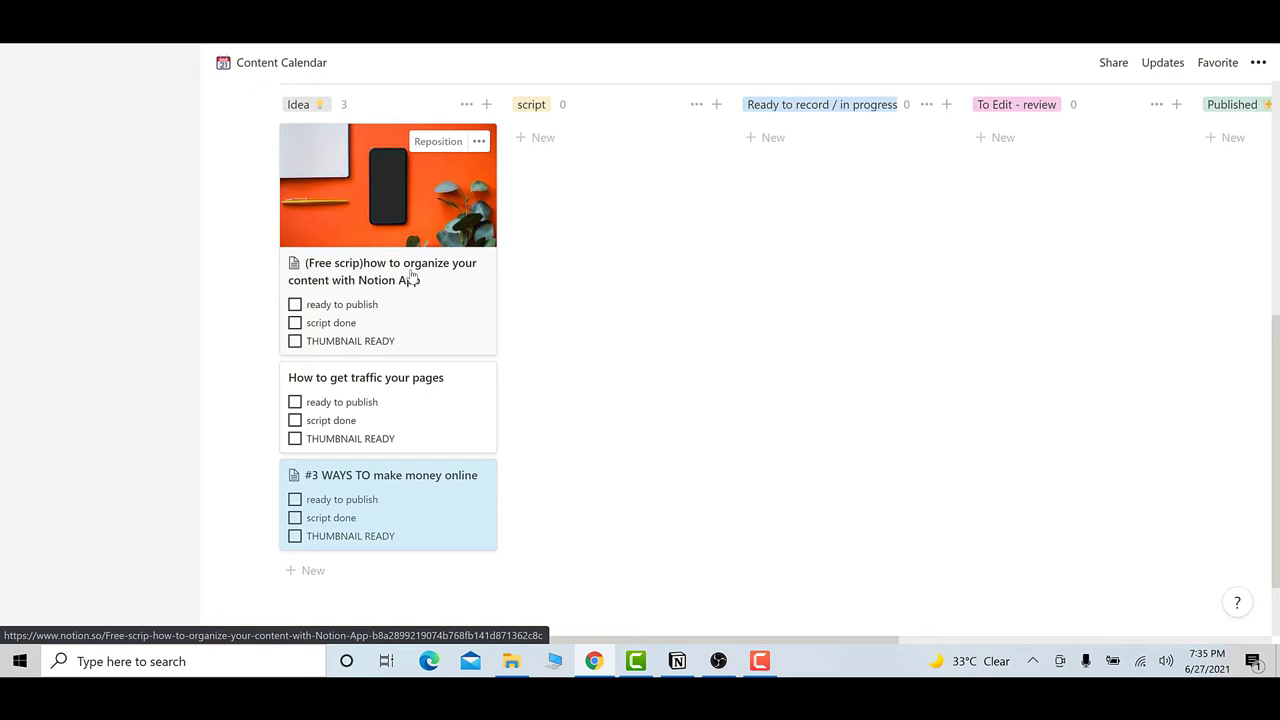
left_click(411, 276)
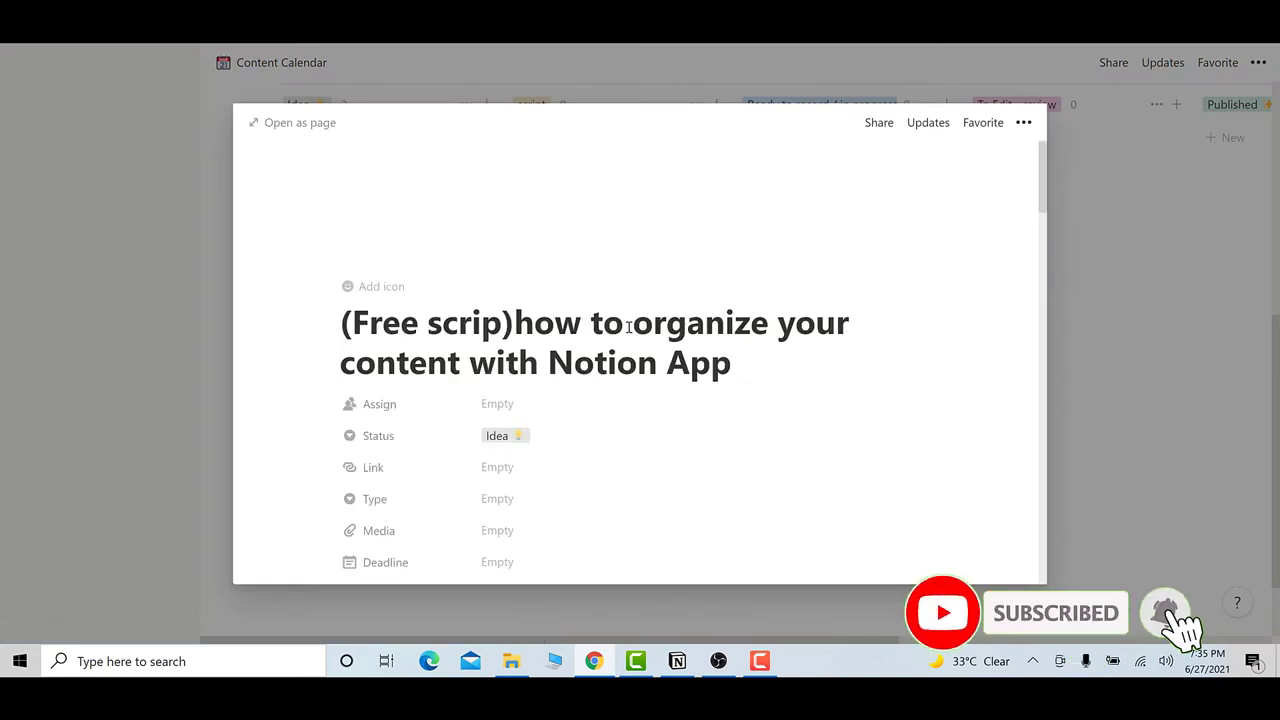
scroll(628, 330, "down", 10)
scroll(628, 327, "down", 1)
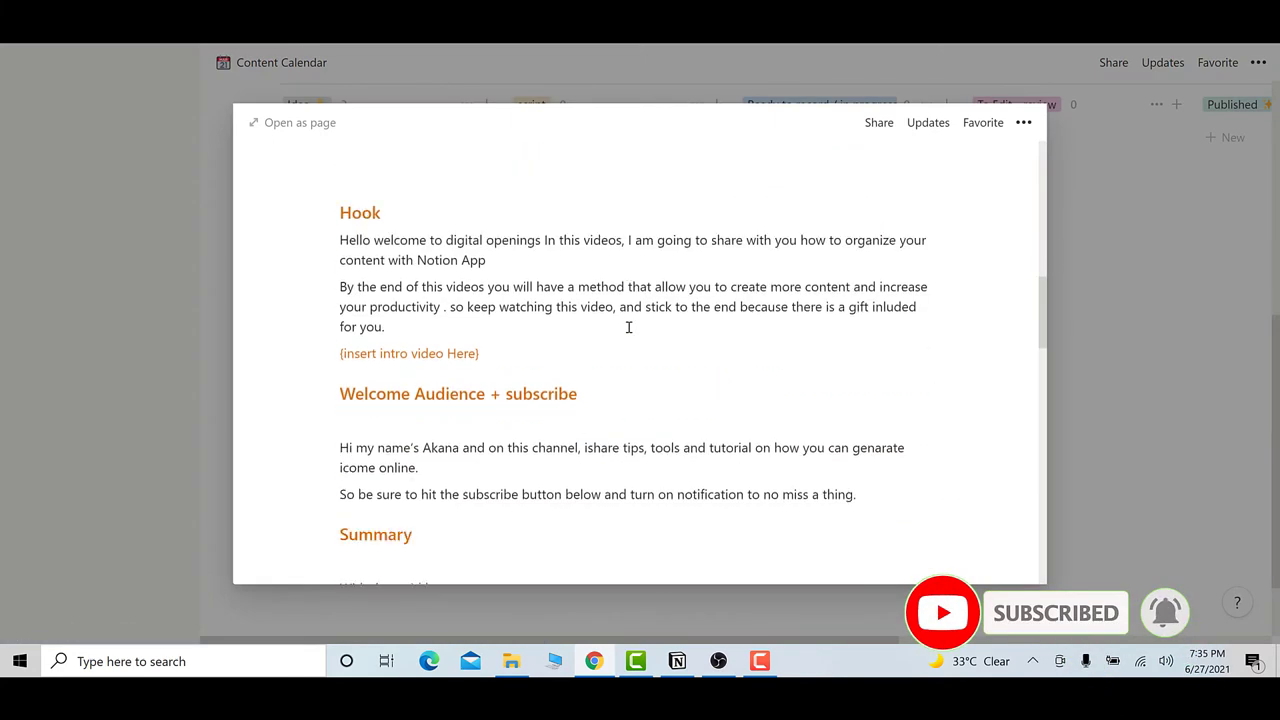
scroll(628, 327, "down", 10)
scroll(628, 327, "down", 15)
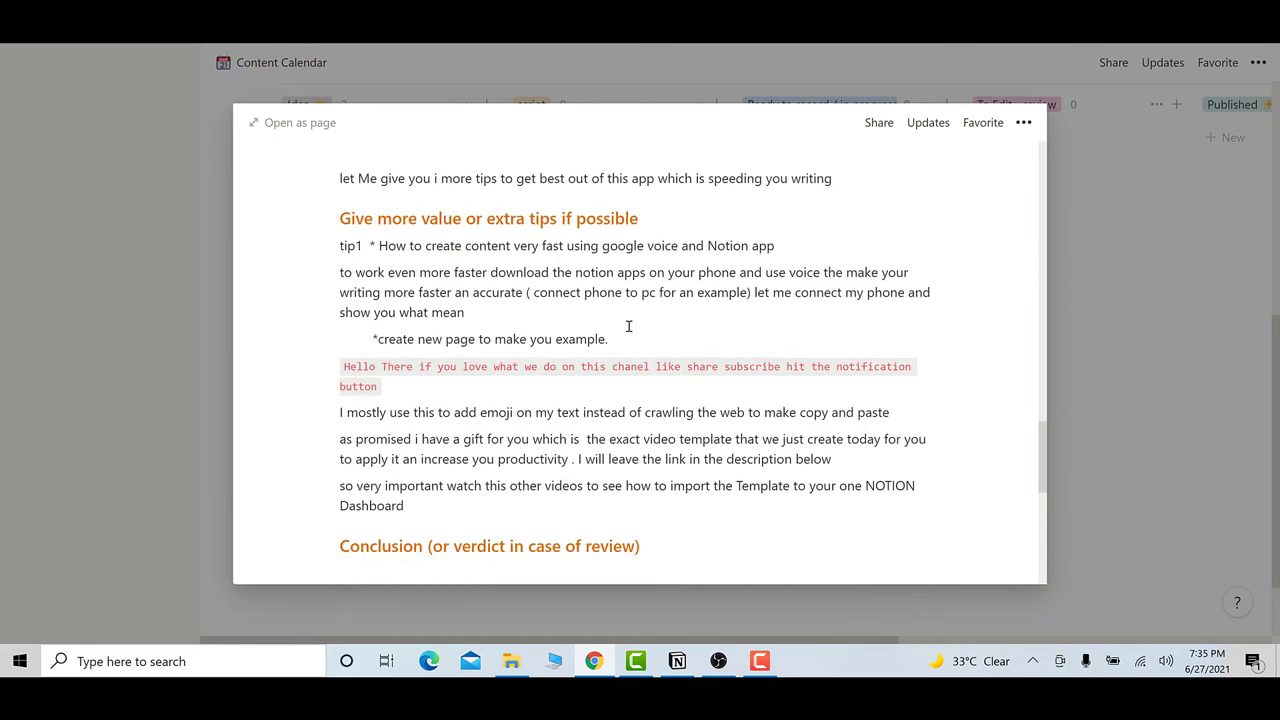
scroll(628, 325, "up", 20)
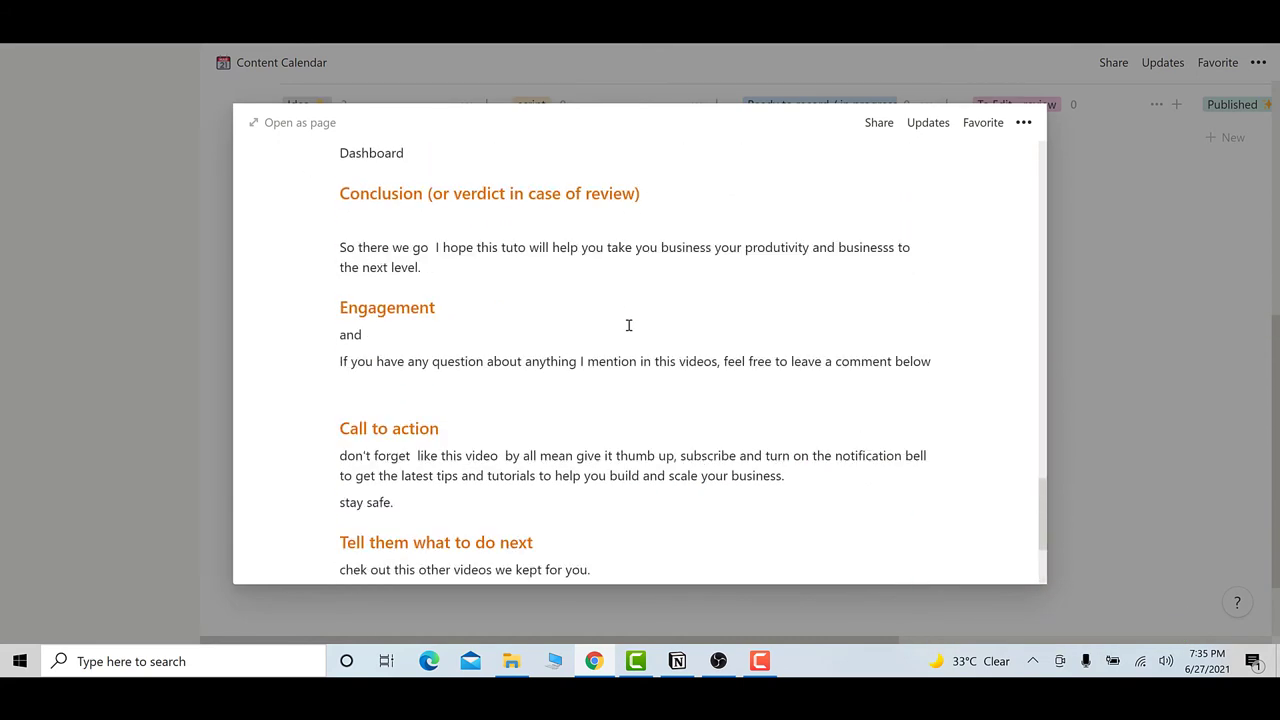
scroll(628, 326, "down", 5)
scroll(628, 327, "down", 2)
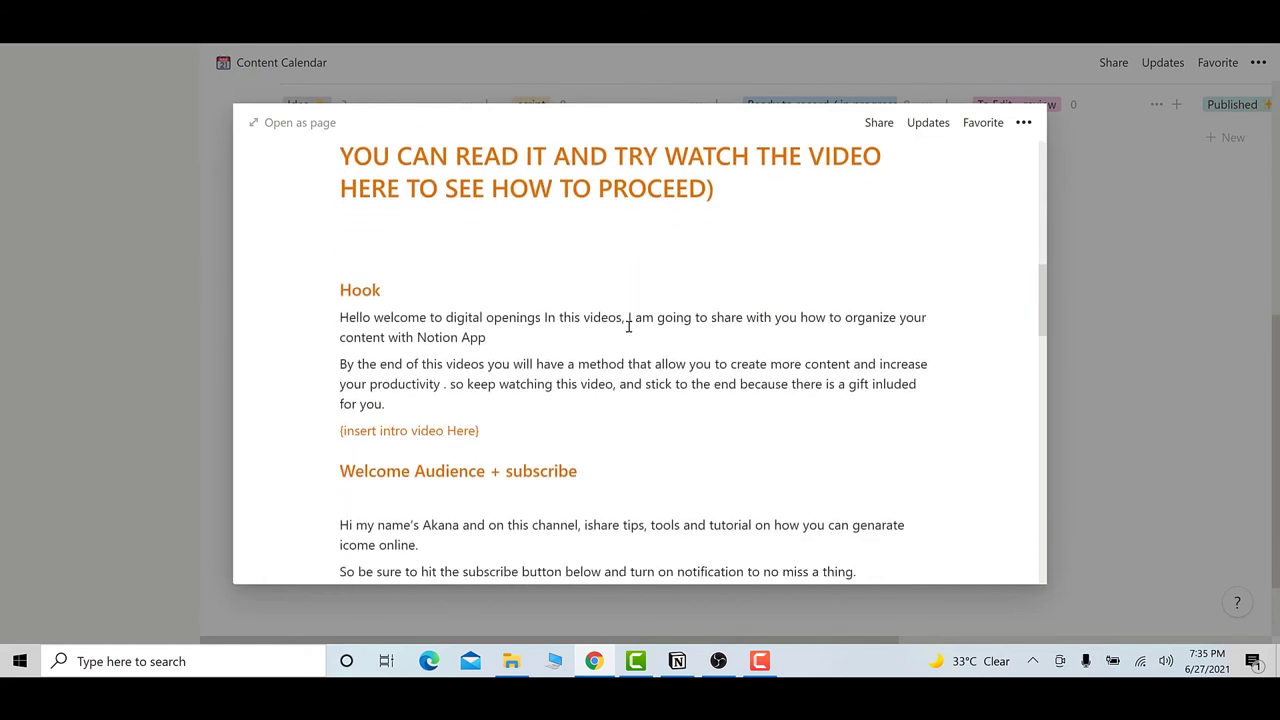
left_click(1130, 328)
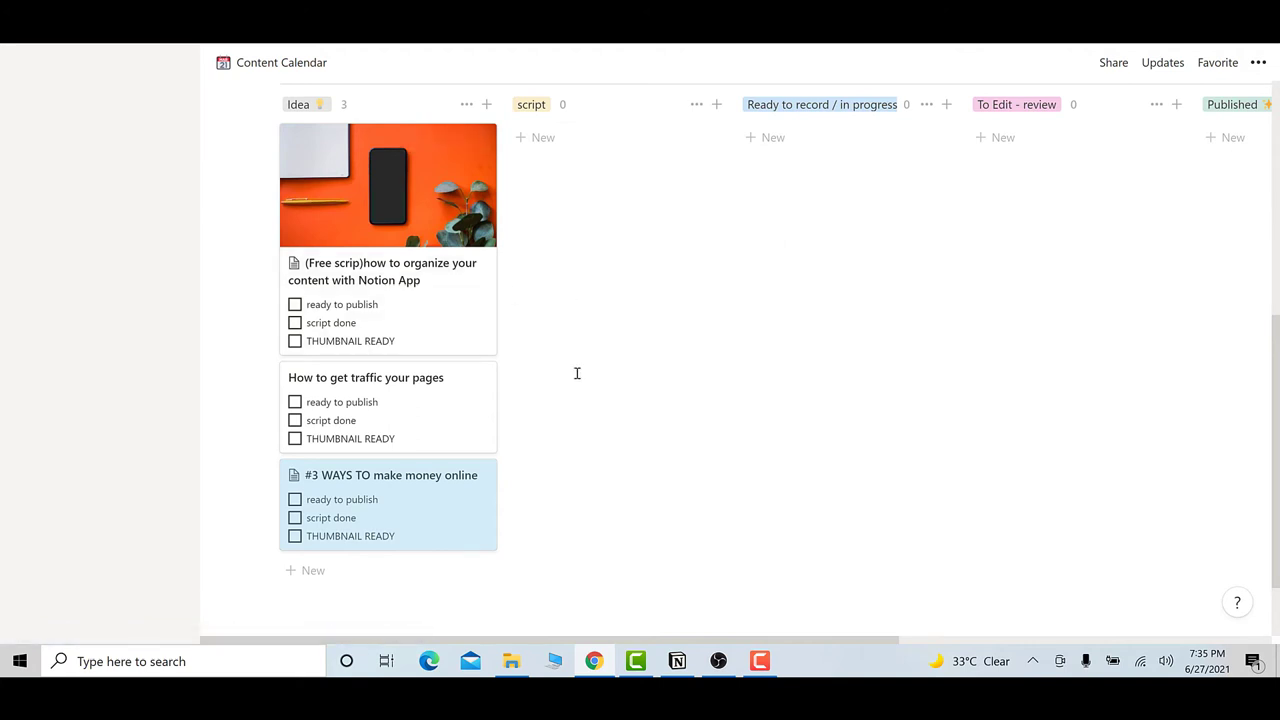
left_click(375, 381)
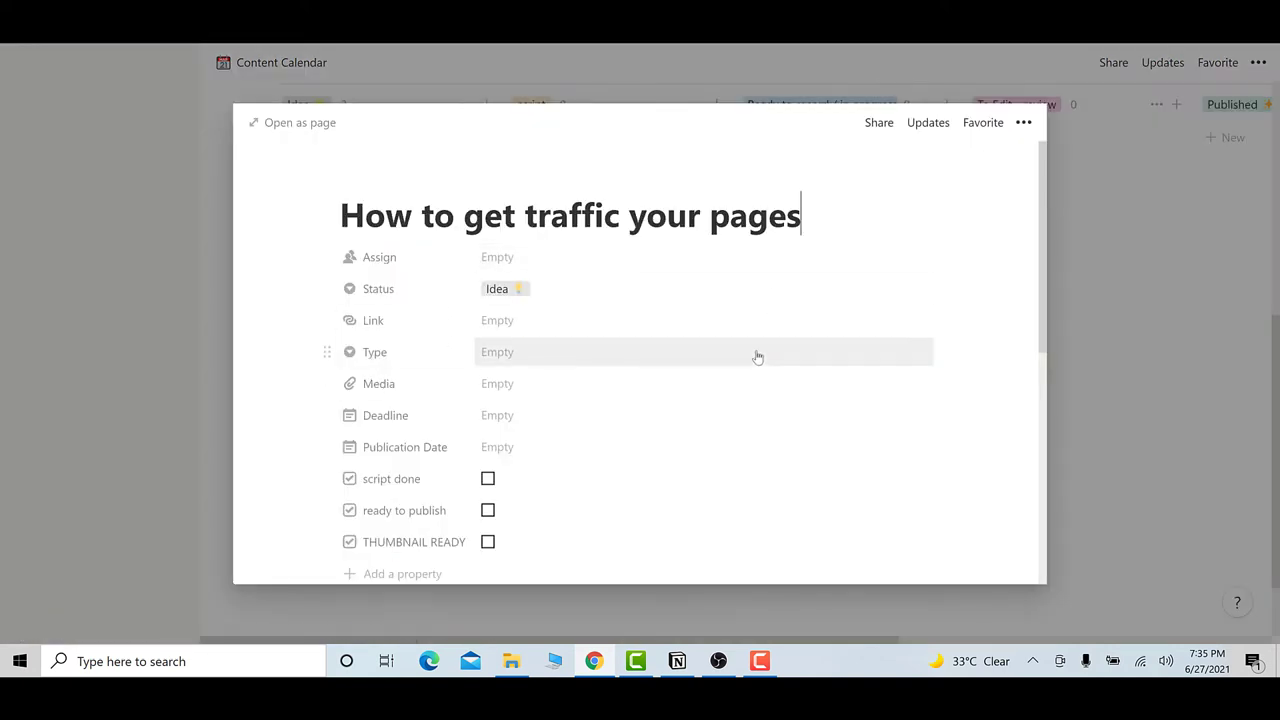
left_click(1111, 308)
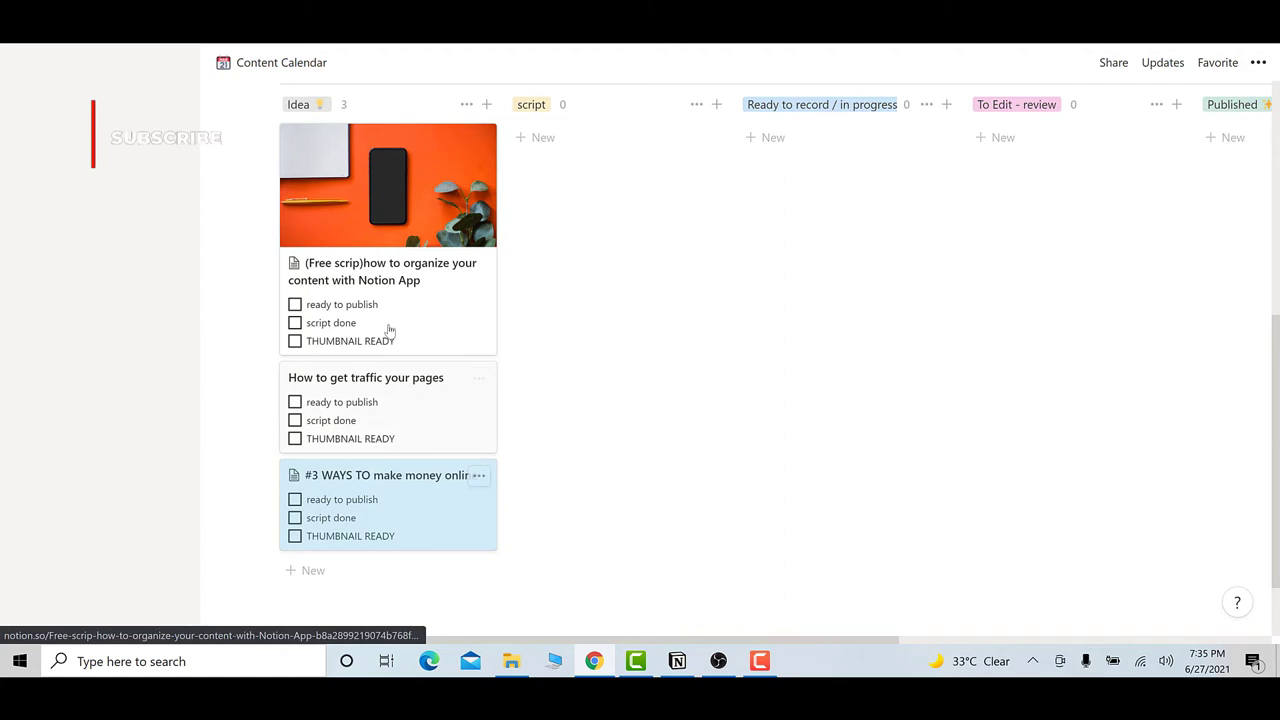
scroll(303, 220, "up", 2)
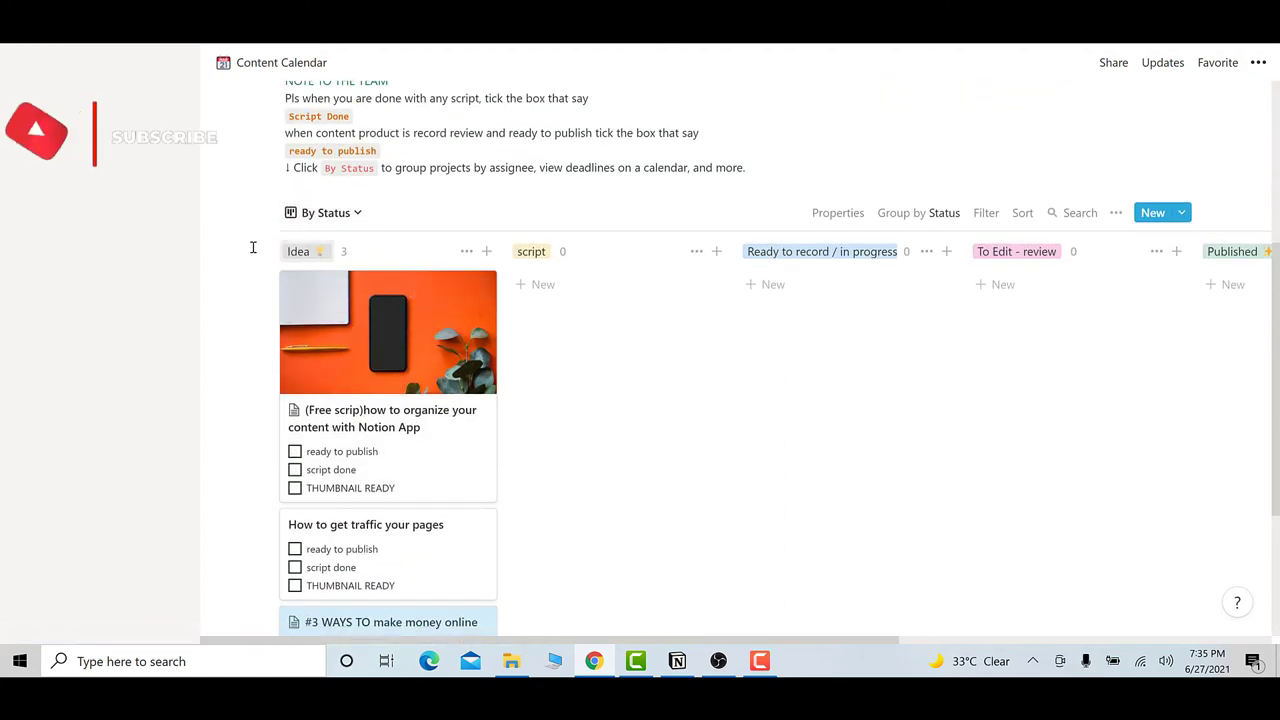
scroll(374, 290, "down", 2)
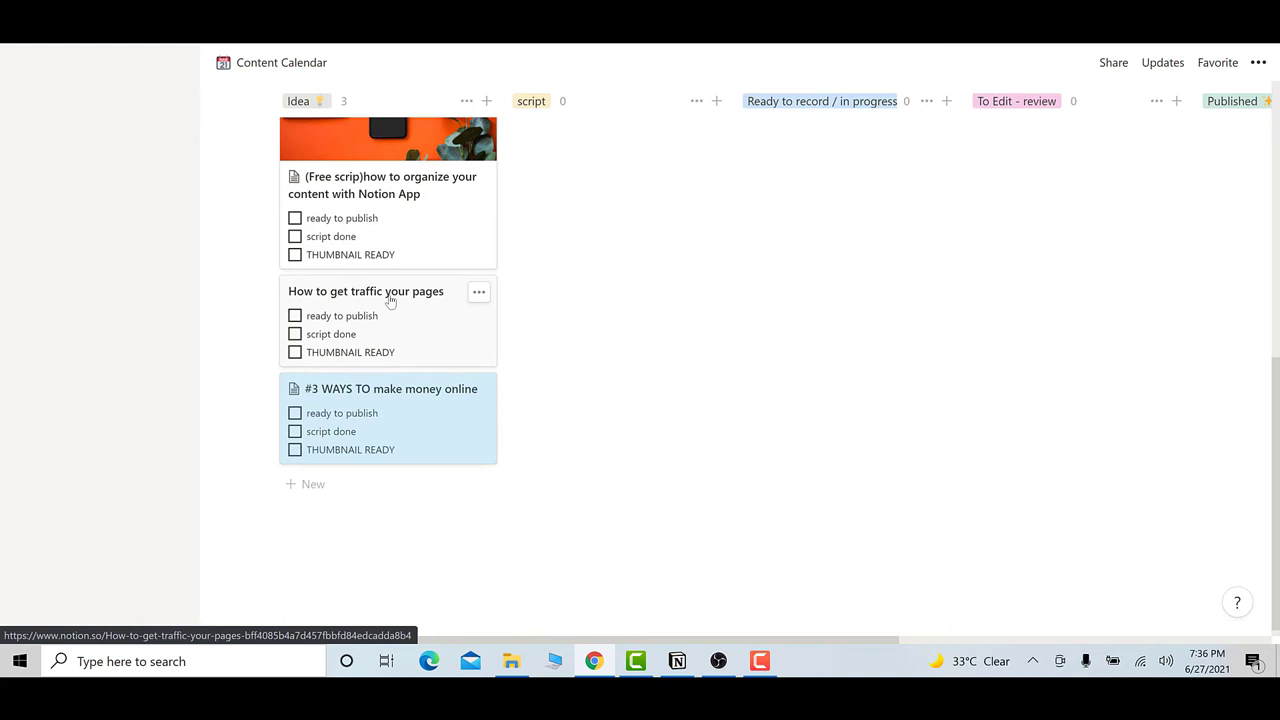
Open the How to get traffic your pages card and apply This your free video Template.
left_click(390, 302)
scroll(390, 302, "down", 5)
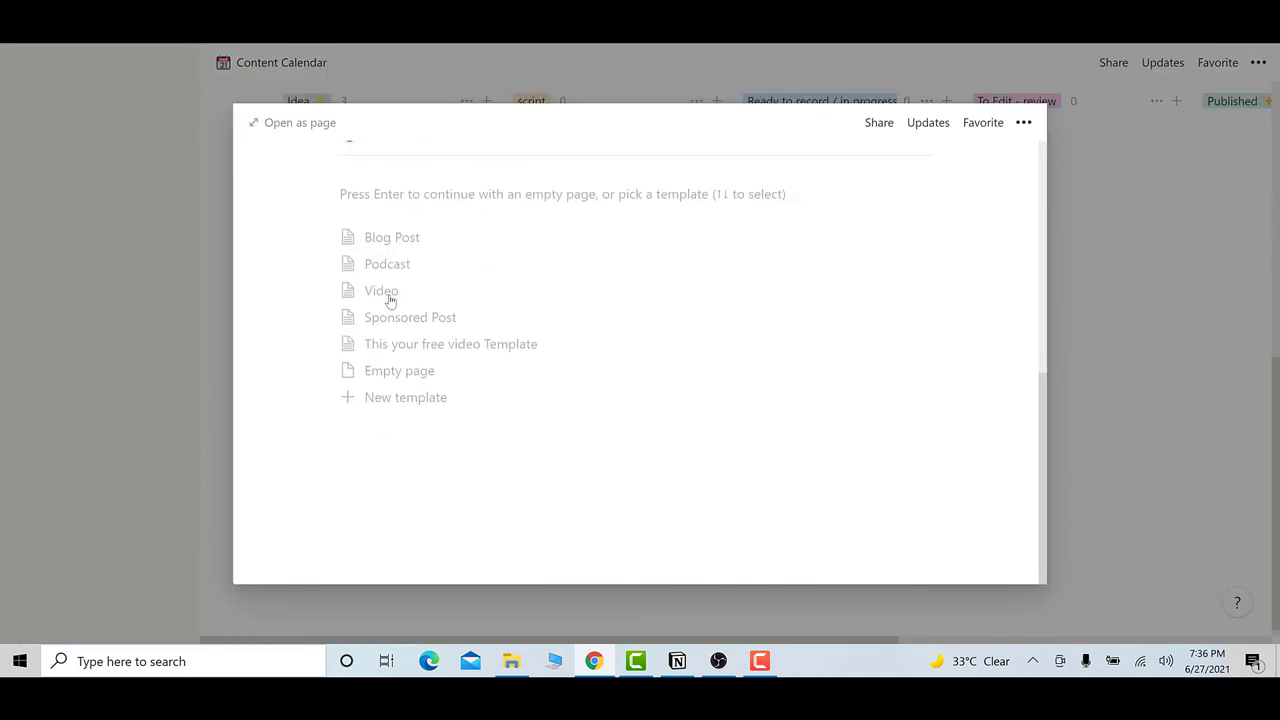
left_click(413, 347)
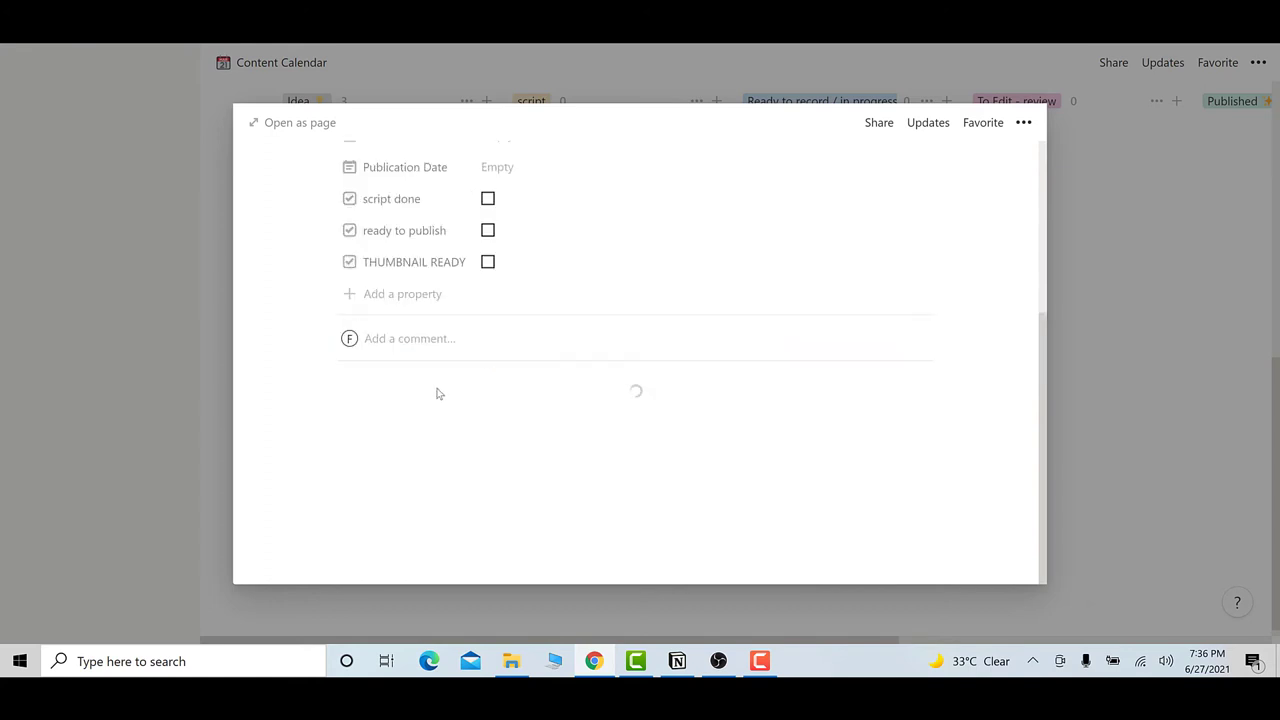
Review the script, select its two welcome paragraphs, and close the page to return to the board.
scroll(437, 395, "up", 4)
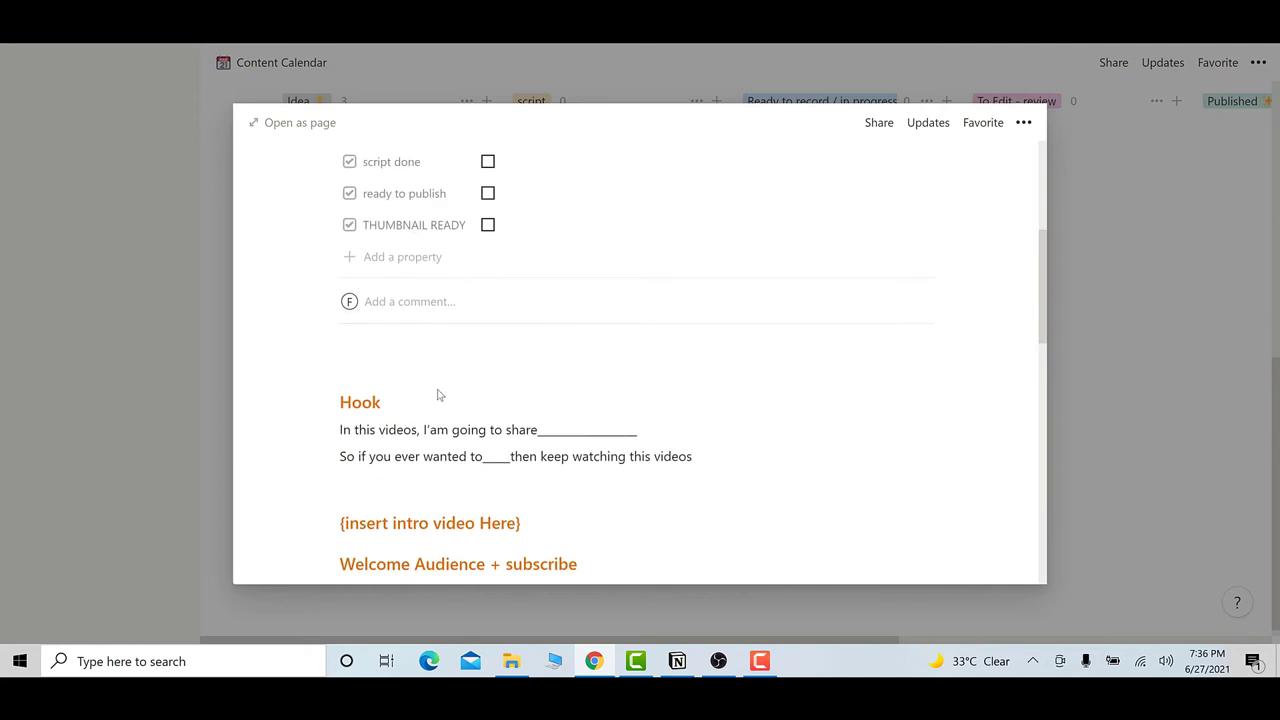
scroll(437, 395, "down", 2)
scroll(437, 395, "up", 1)
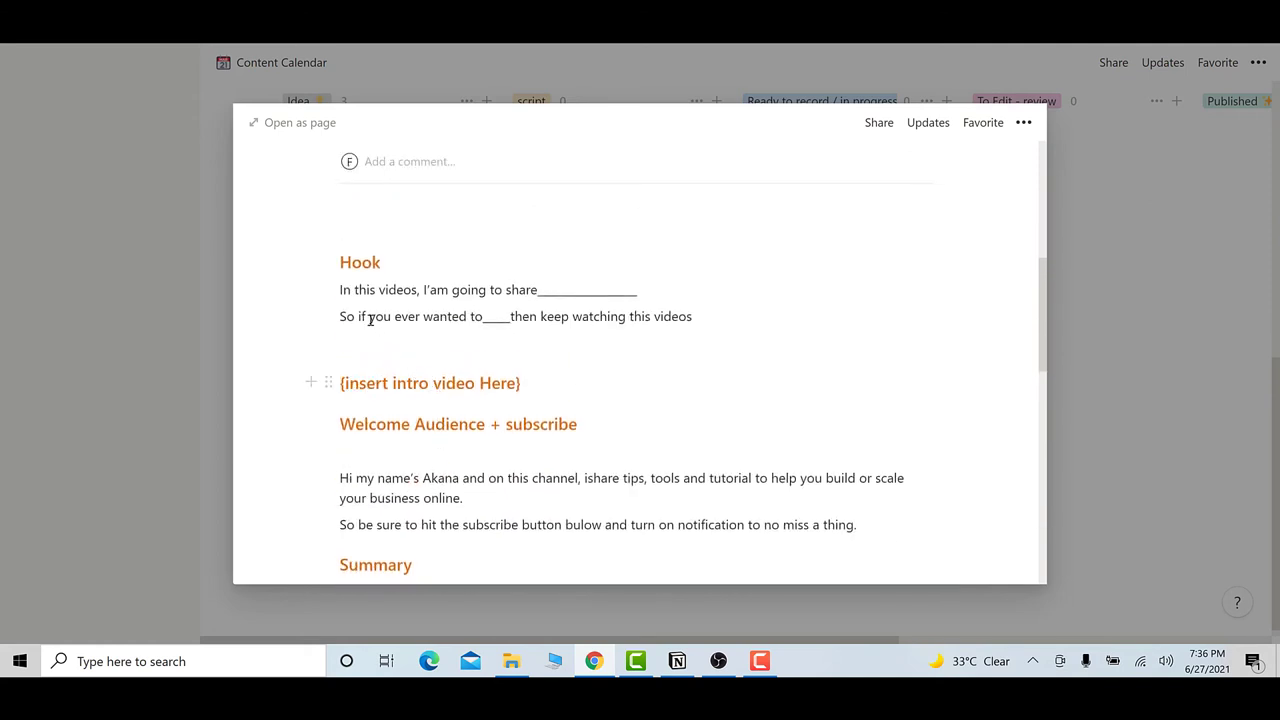
left_click_drag(538, 290, 694, 291)
scroll(575, 431, "down", 3)
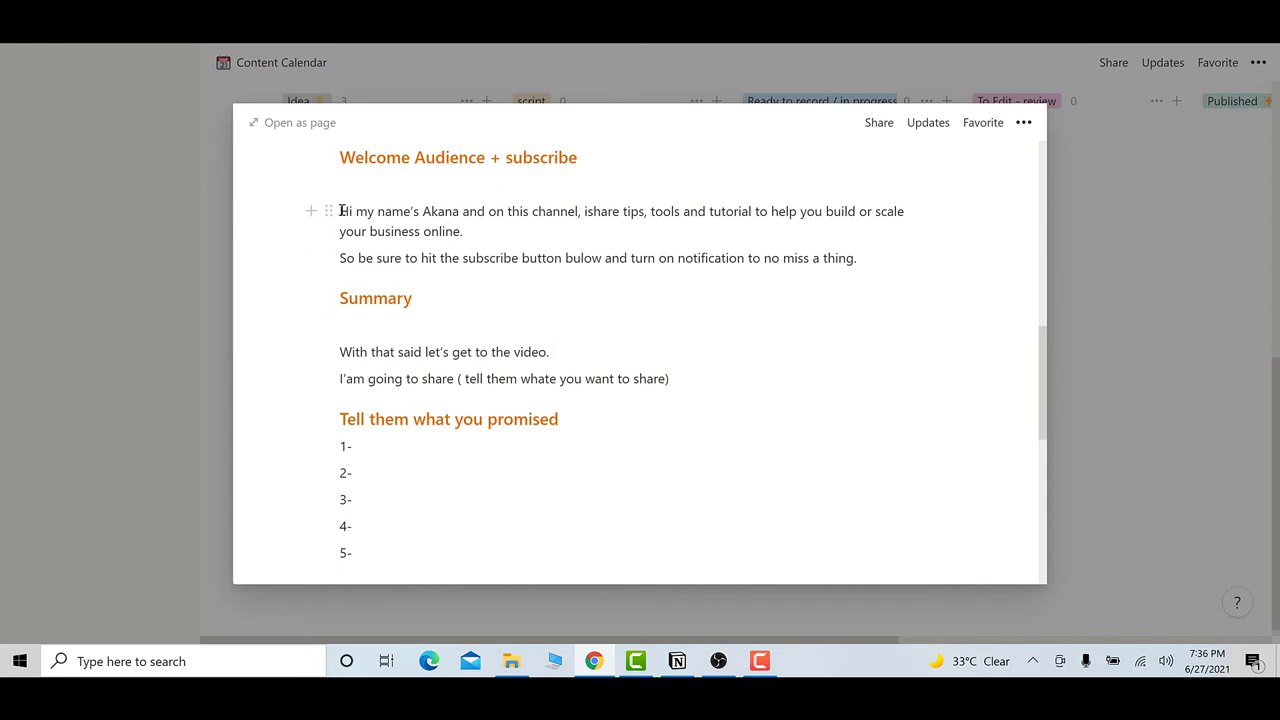
left_click_drag(340, 211, 566, 288)
scroll(512, 319, "down", 2)
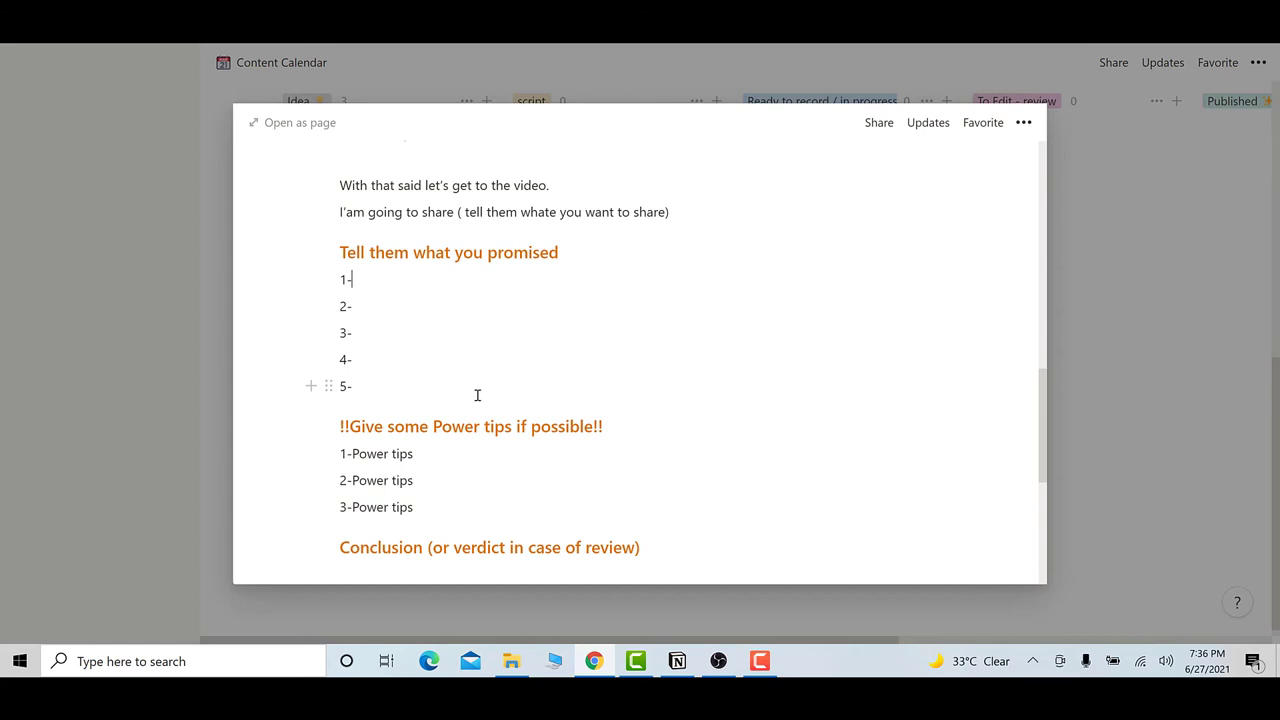
left_click(1140, 290)
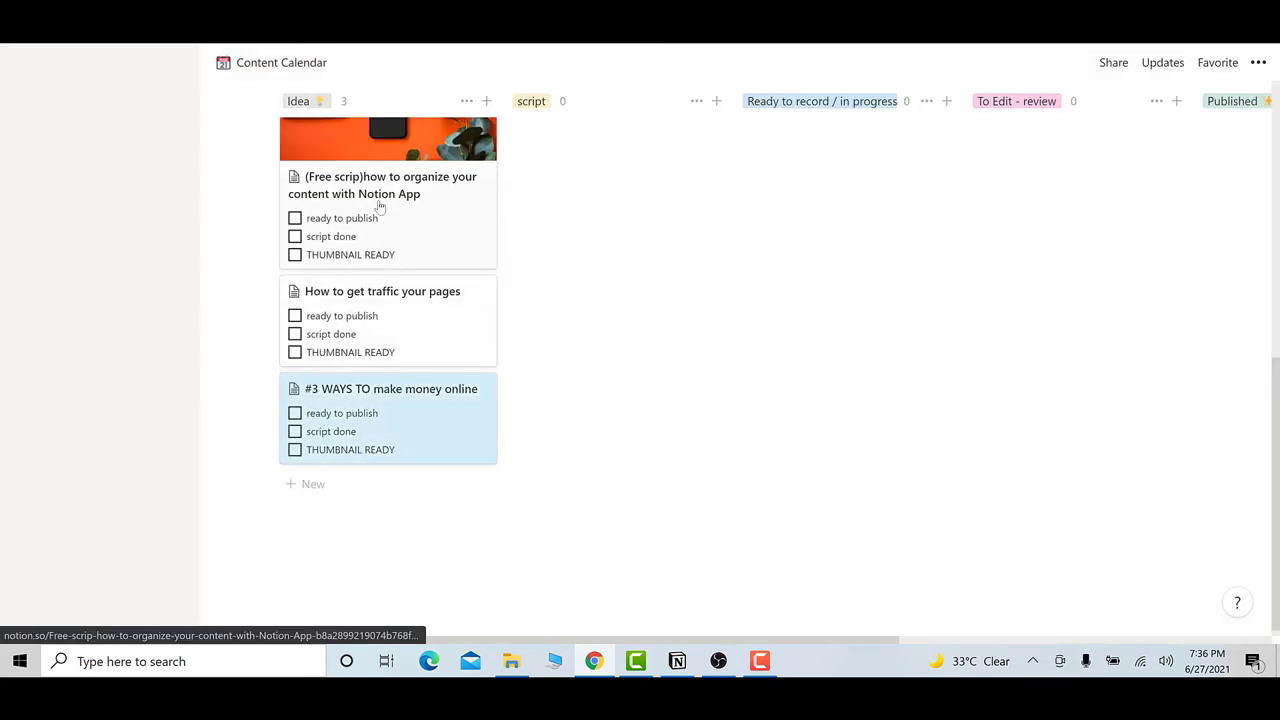
scroll(376, 206, "up", 3)
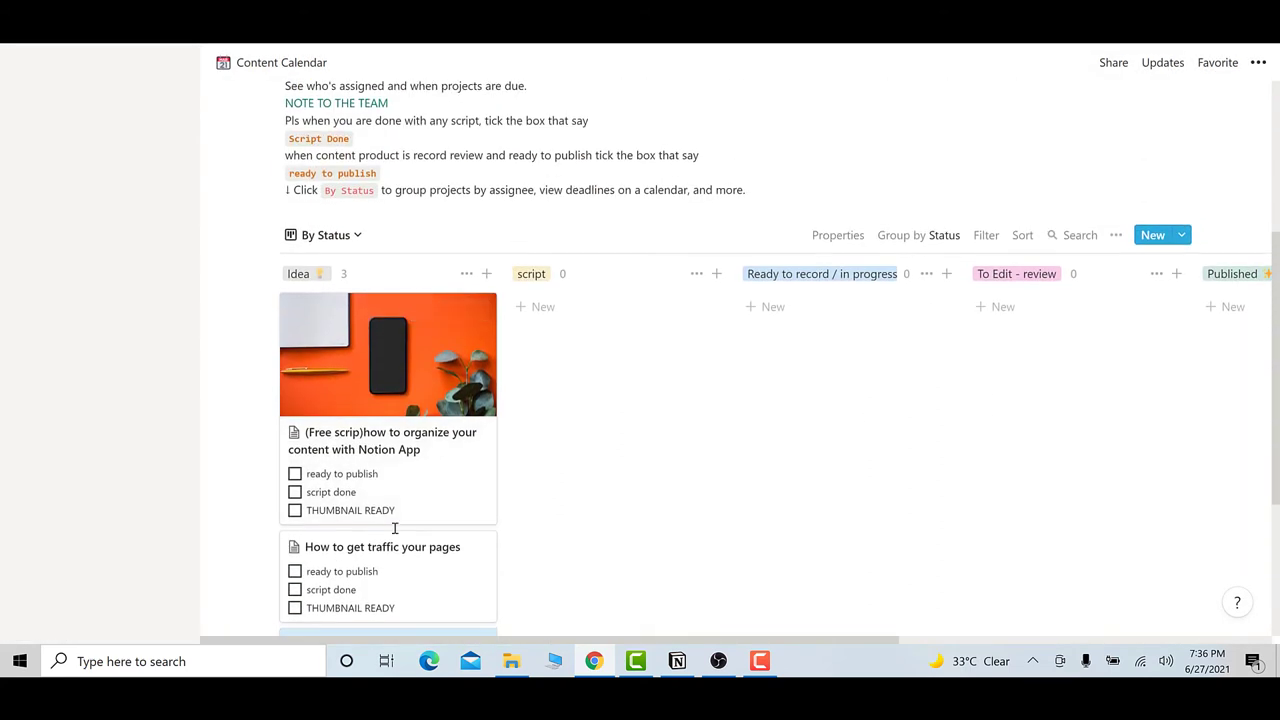
Add a new card titled 'thwiejdv' to the Idea column.
scroll(395, 528, "down", 1)
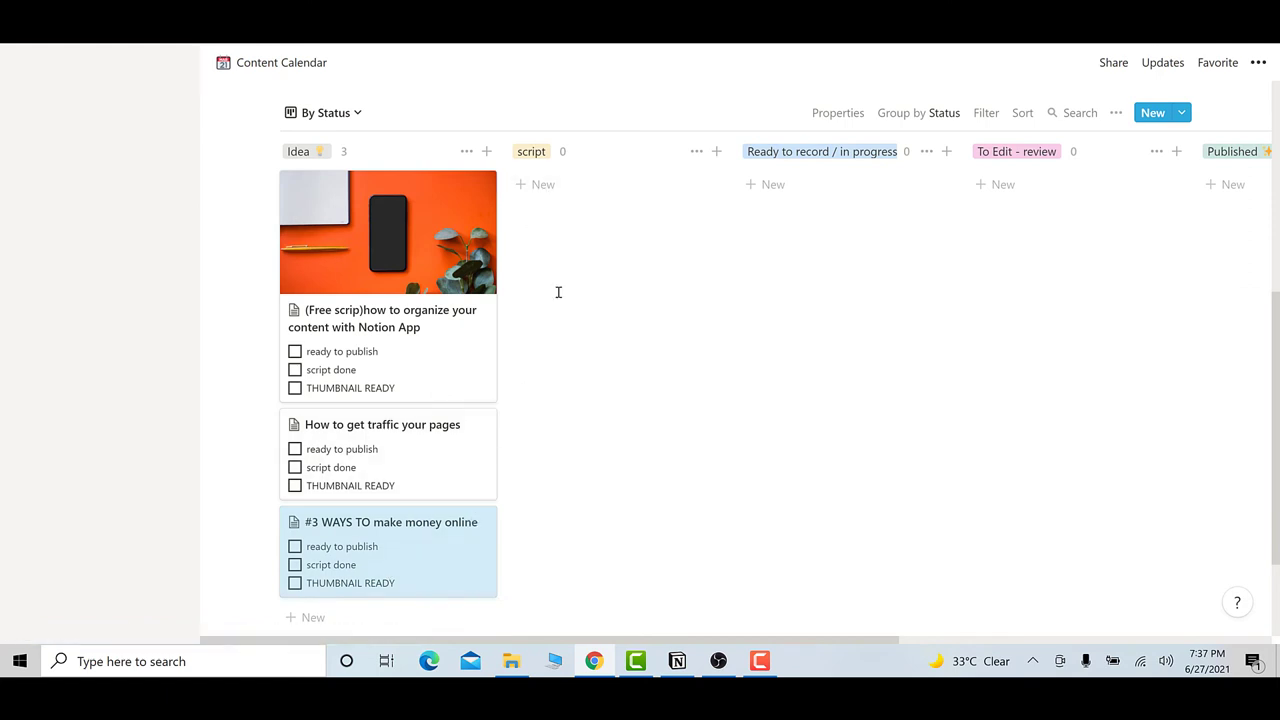
scroll(557, 291, "up", 1)
scroll(557, 291, "down", 1)
scroll(520, 260, "up", 1)
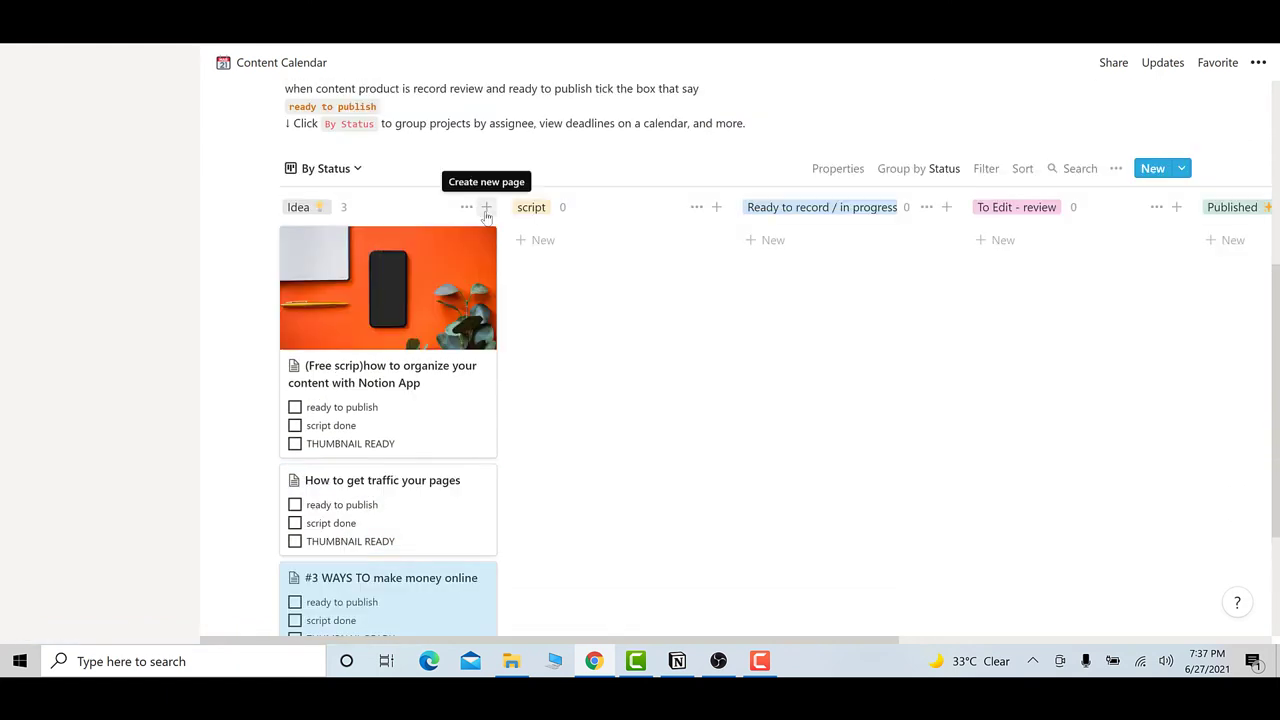
left_click(486, 210)
type("thwiejdv")
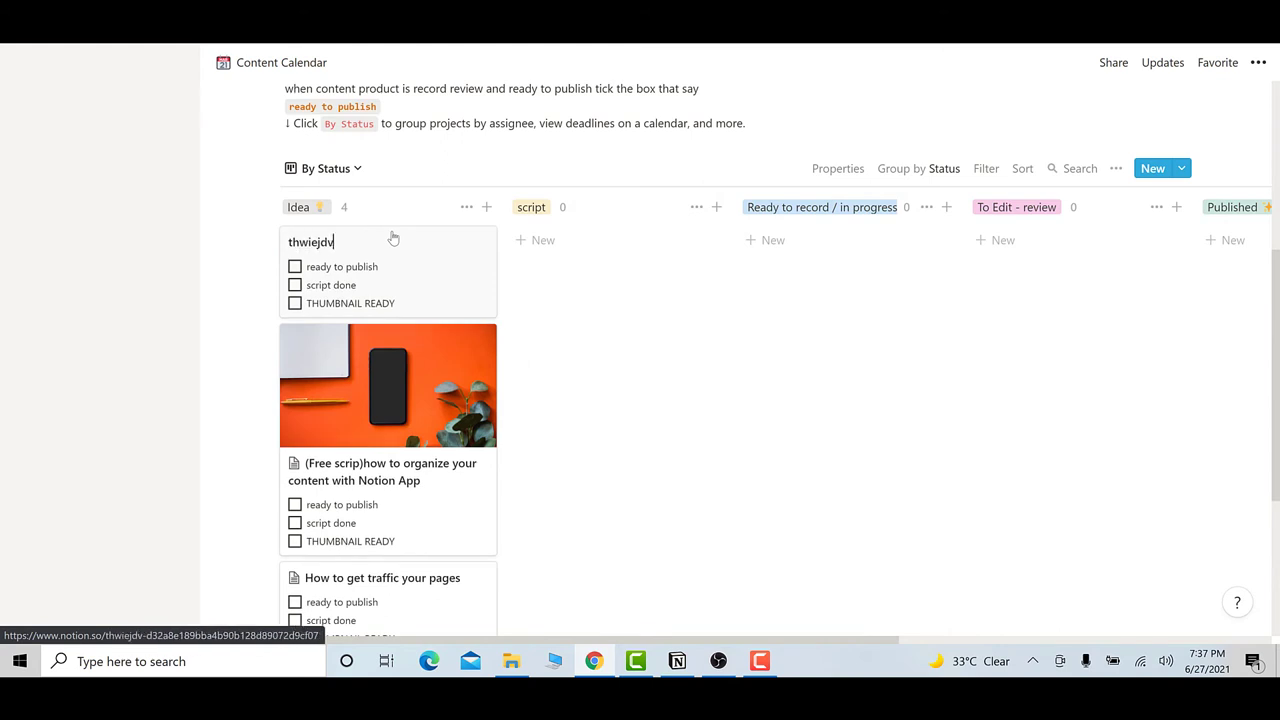
left_click(543, 319)
Tick script done on the traffic card, move it to Ready to record / in progress, and tick THUMBNAIL READY.
scroll(423, 520, "down", 2)
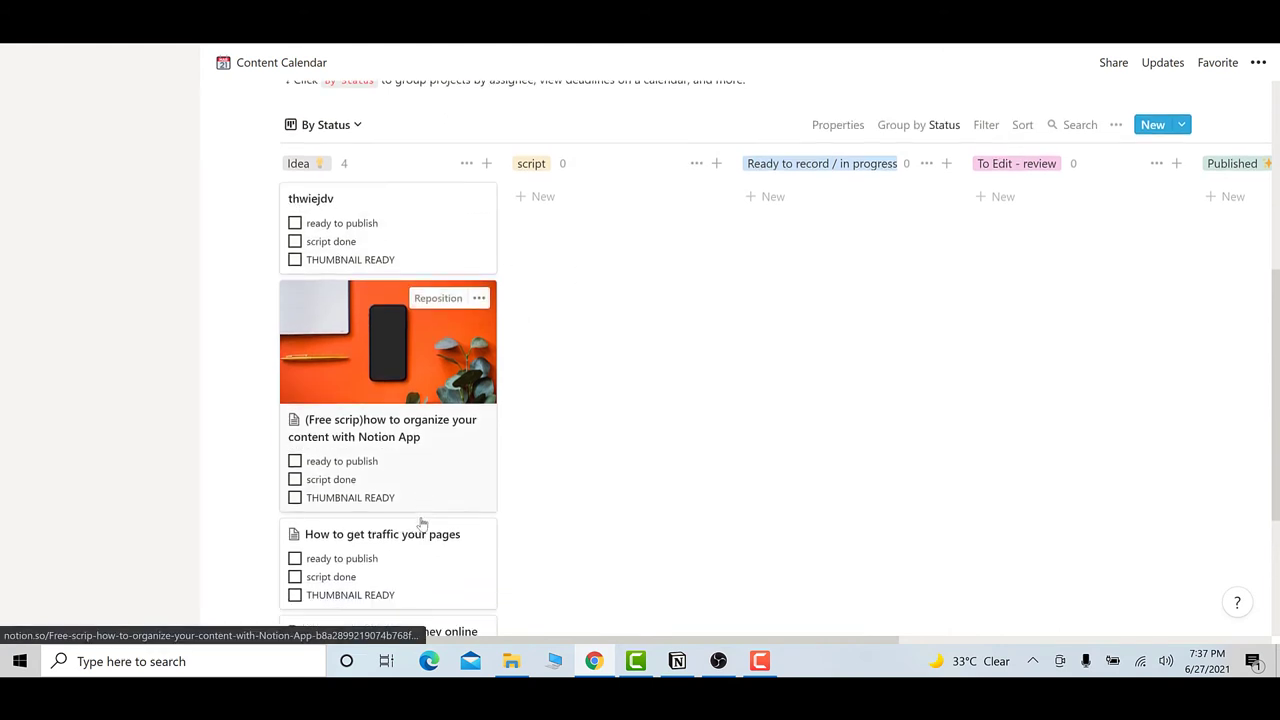
left_click_drag(454, 489, 614, 194)
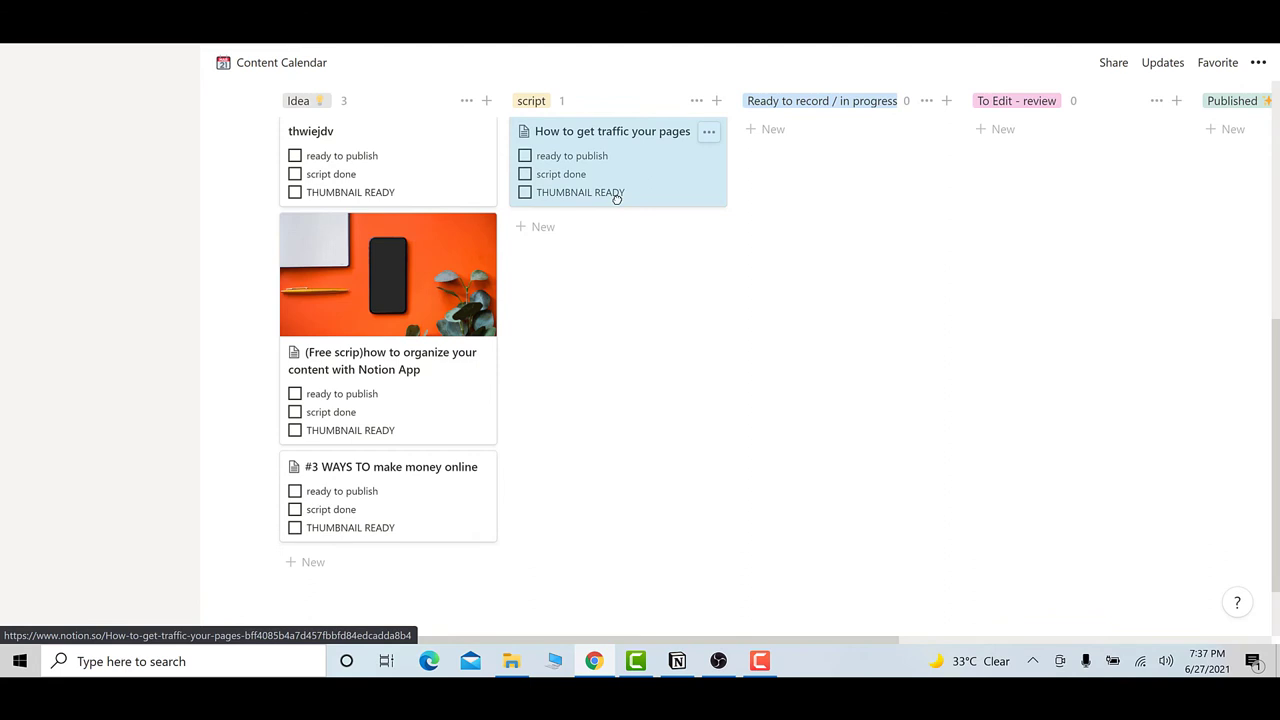
scroll(626, 294, "up", 1)
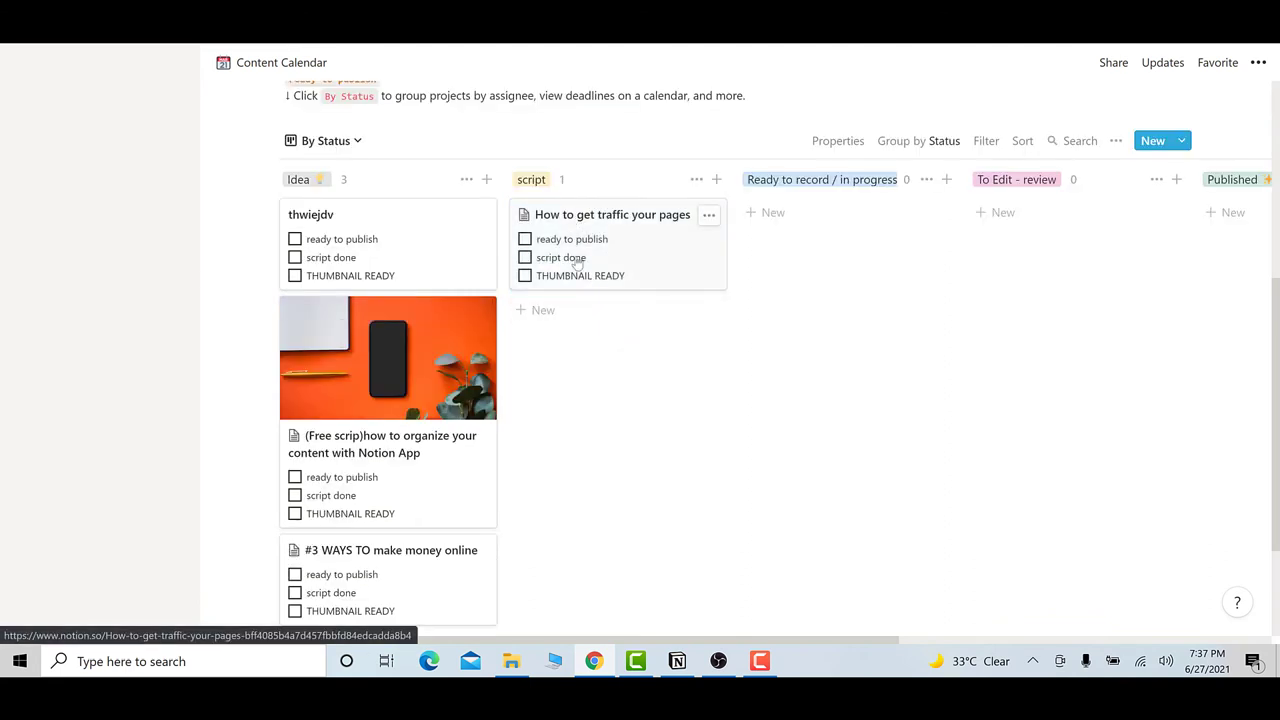
left_click(525, 258)
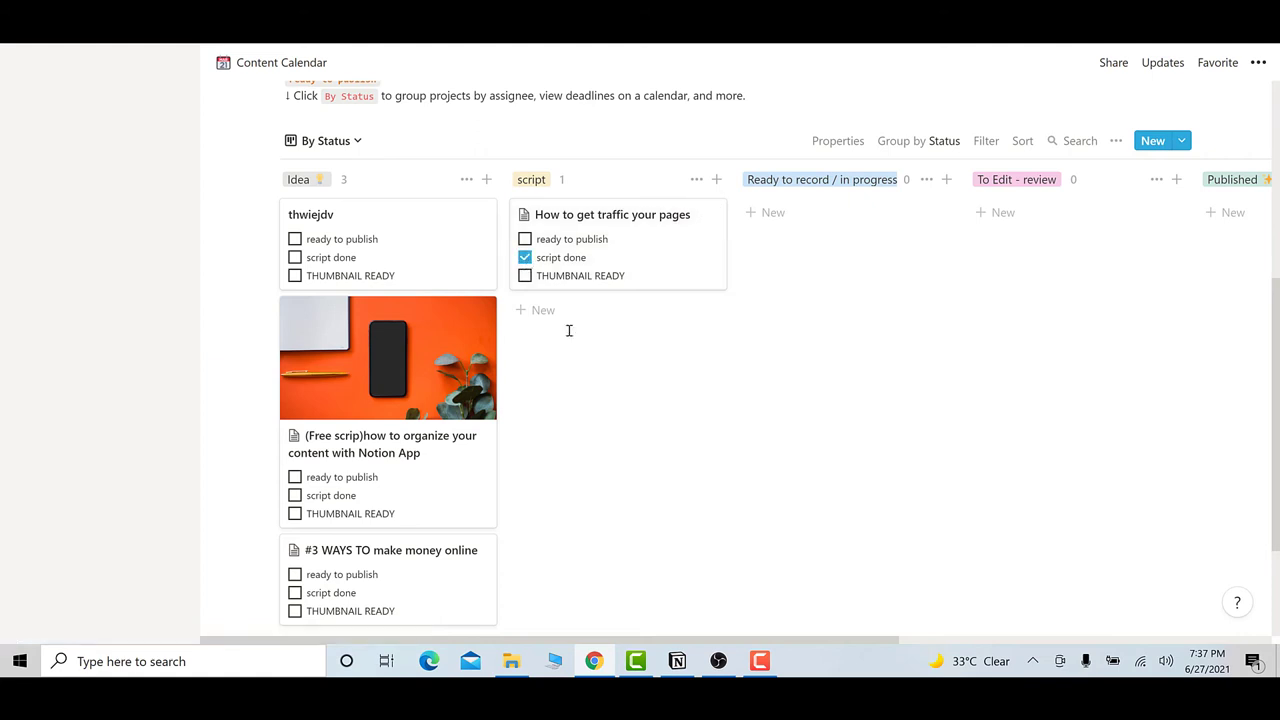
scroll(569, 330, "up", 1)
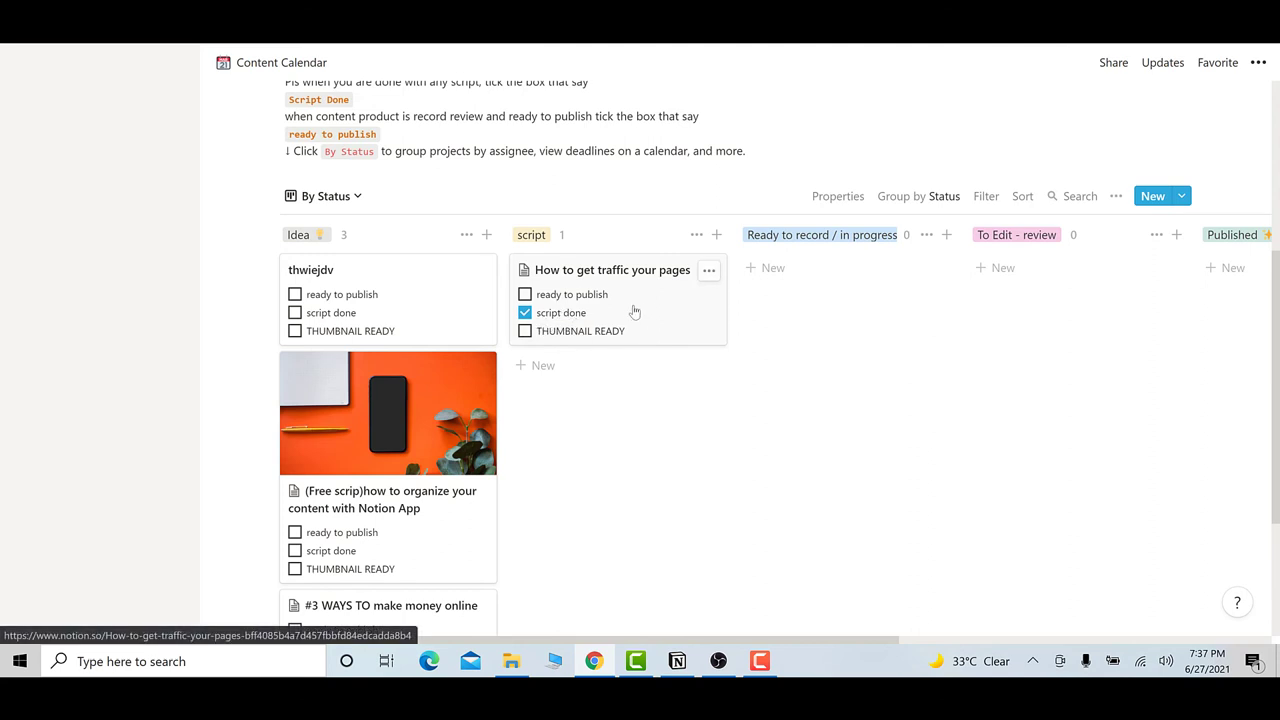
left_click_drag(665, 290, 810, 288)
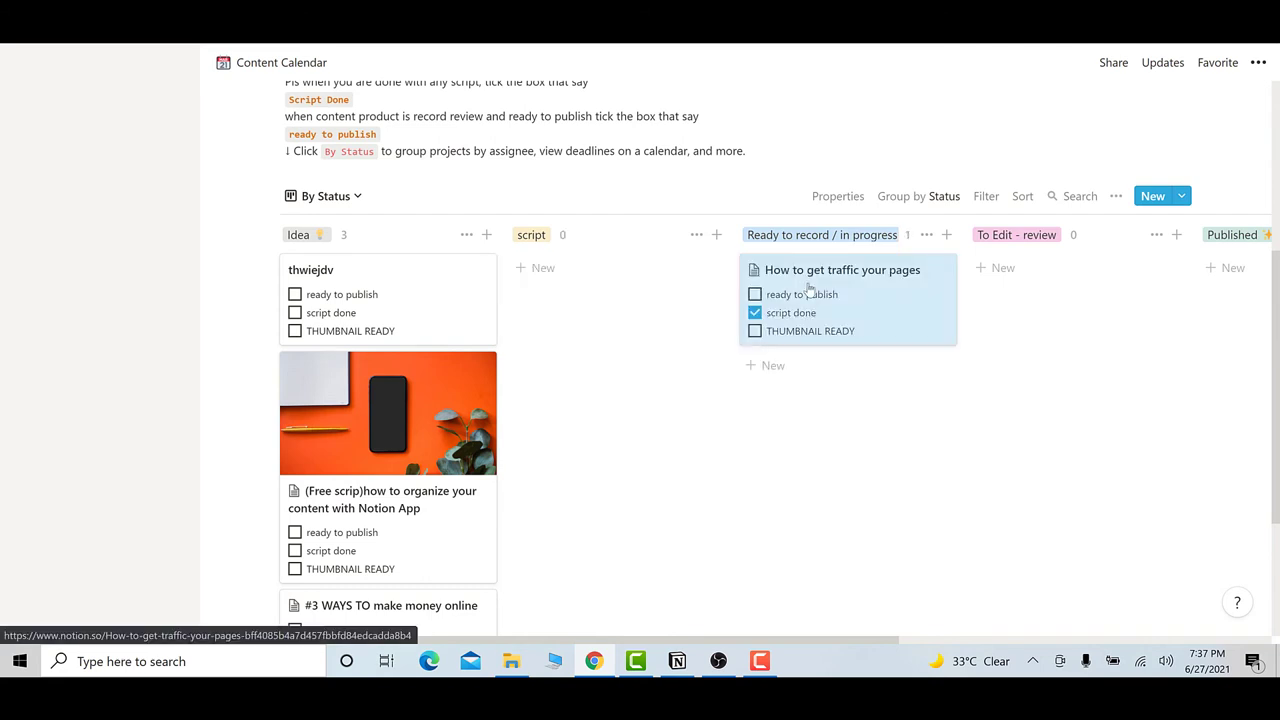
left_click(792, 396)
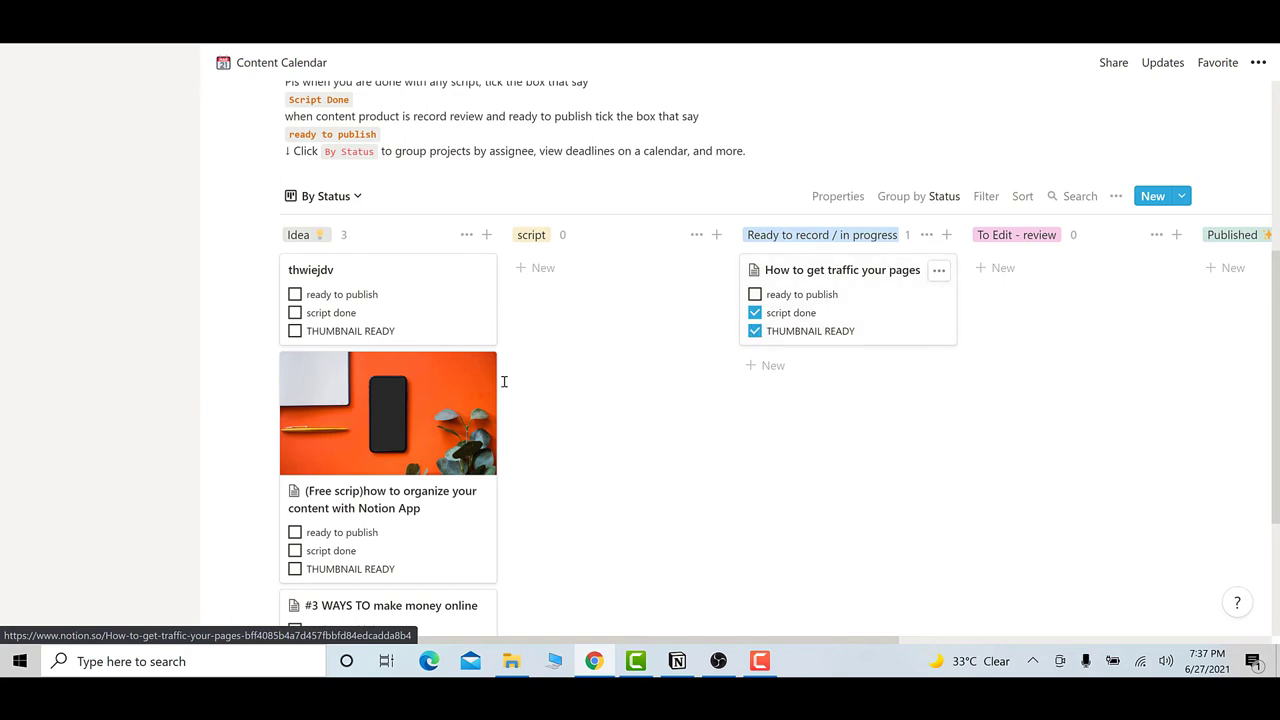
Move the Free scrip card into script with script done ticked, and return the traffic card to Idea.
left_click_drag(413, 411, 643, 314)
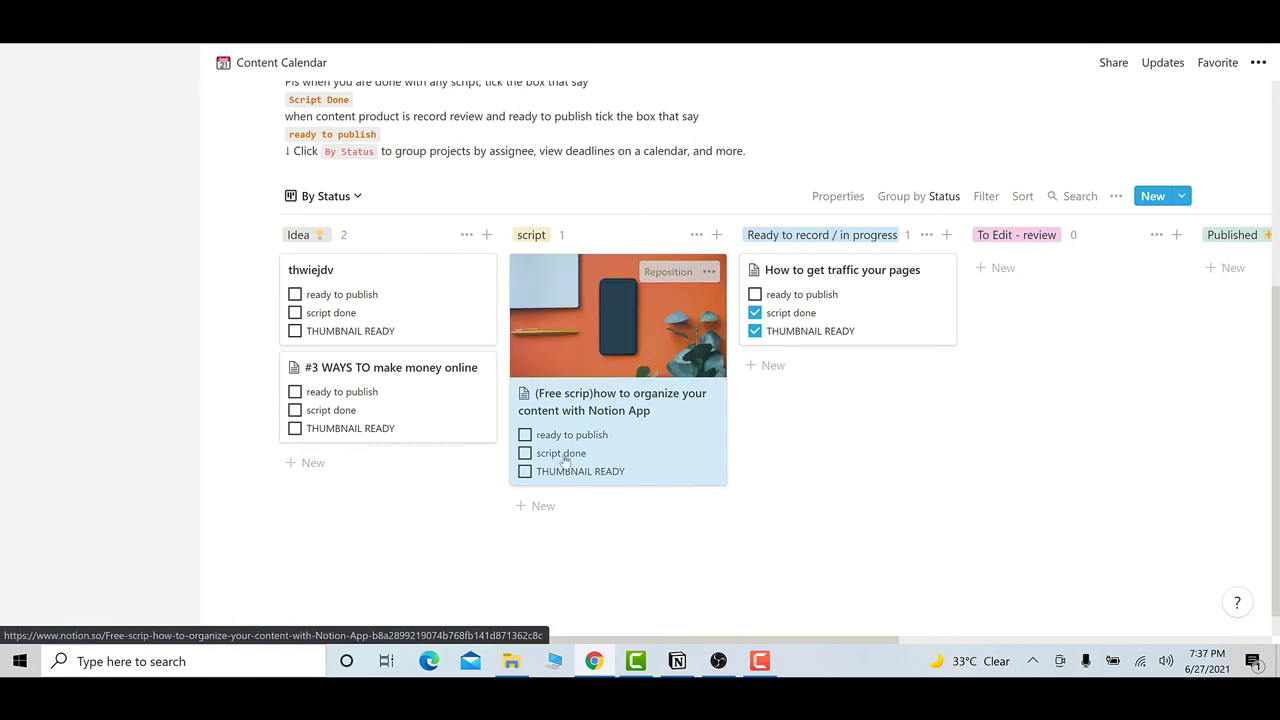
left_click(525, 455)
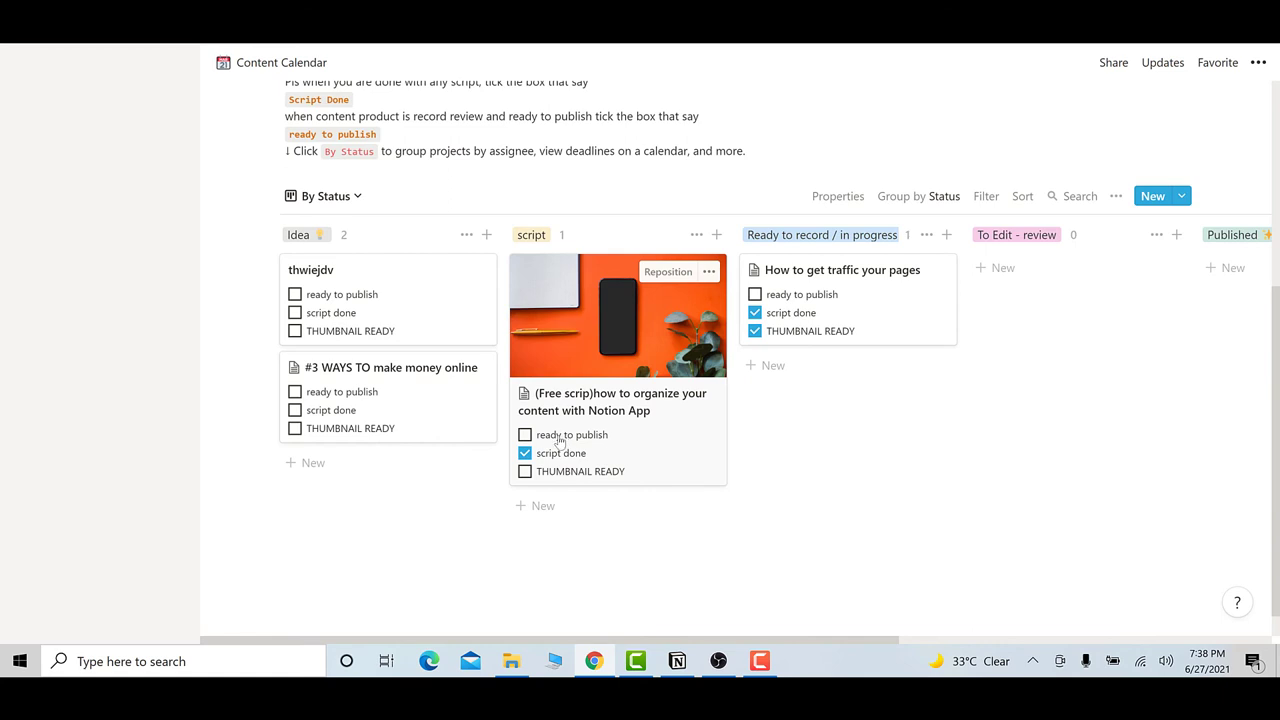
left_click_drag(800, 280, 440, 488)
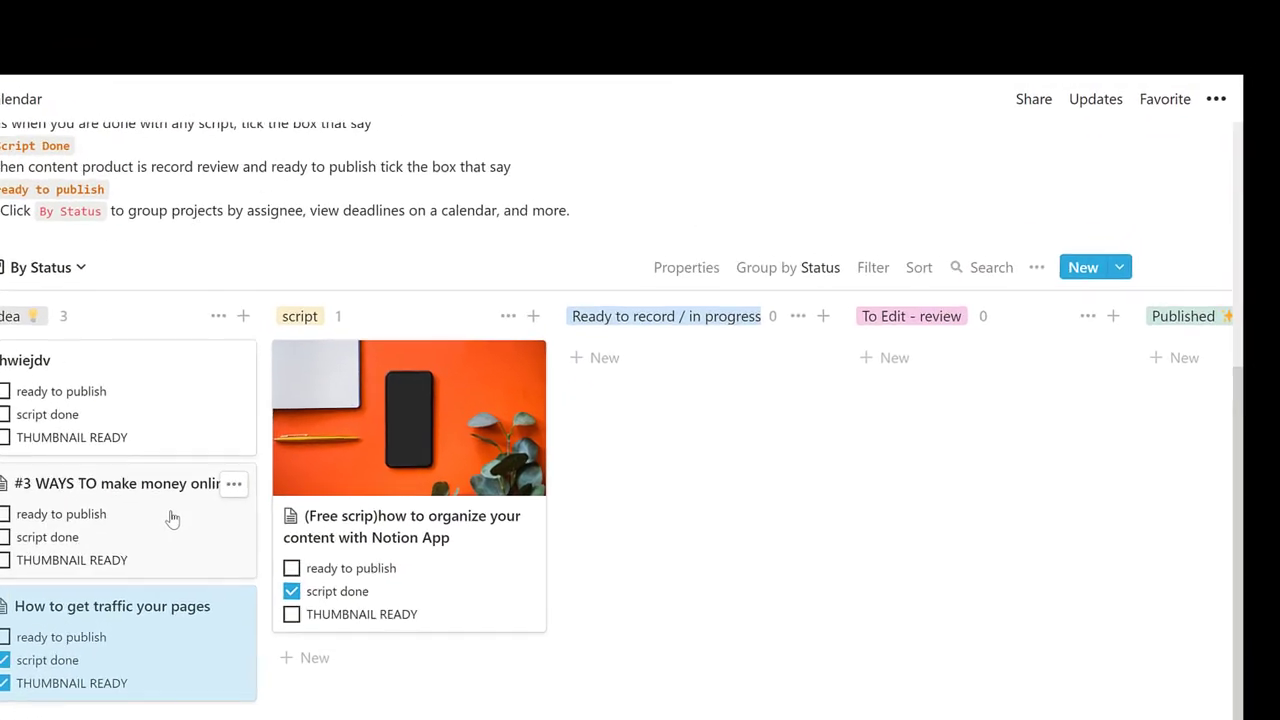
Hide the ready to publish and script done properties from the board's cards.
left_click(664, 276)
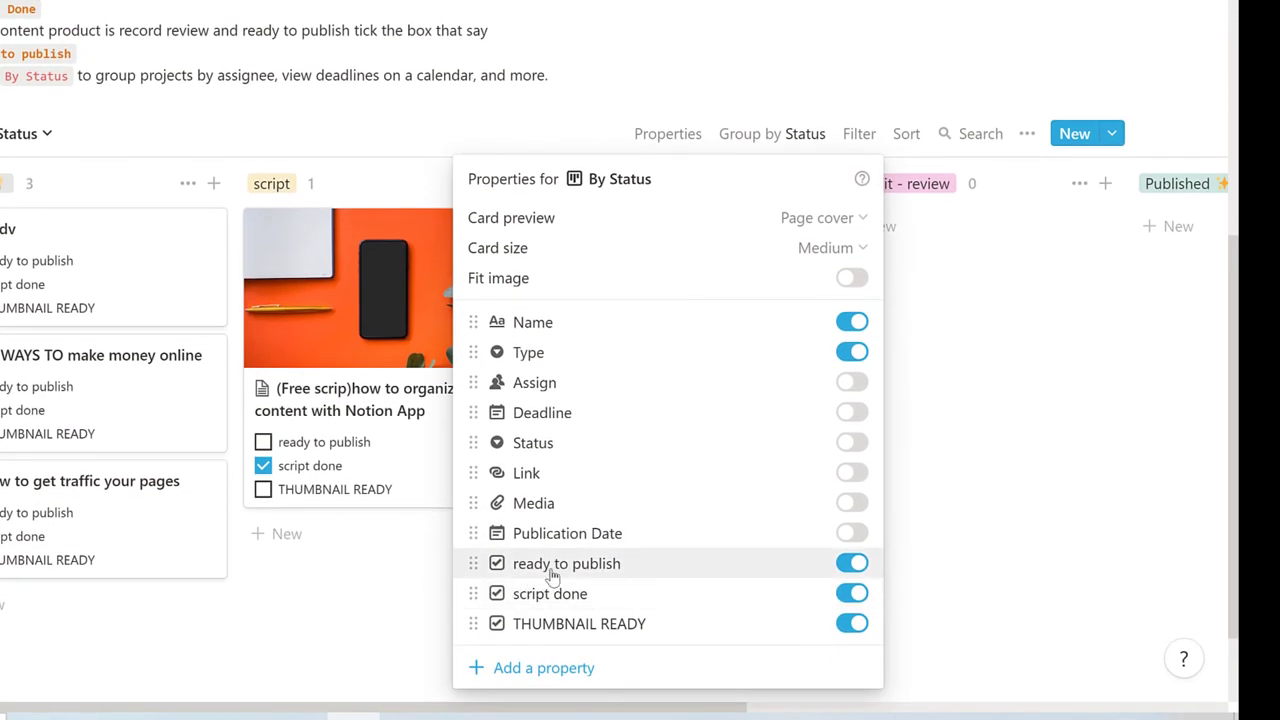
left_click(855, 565)
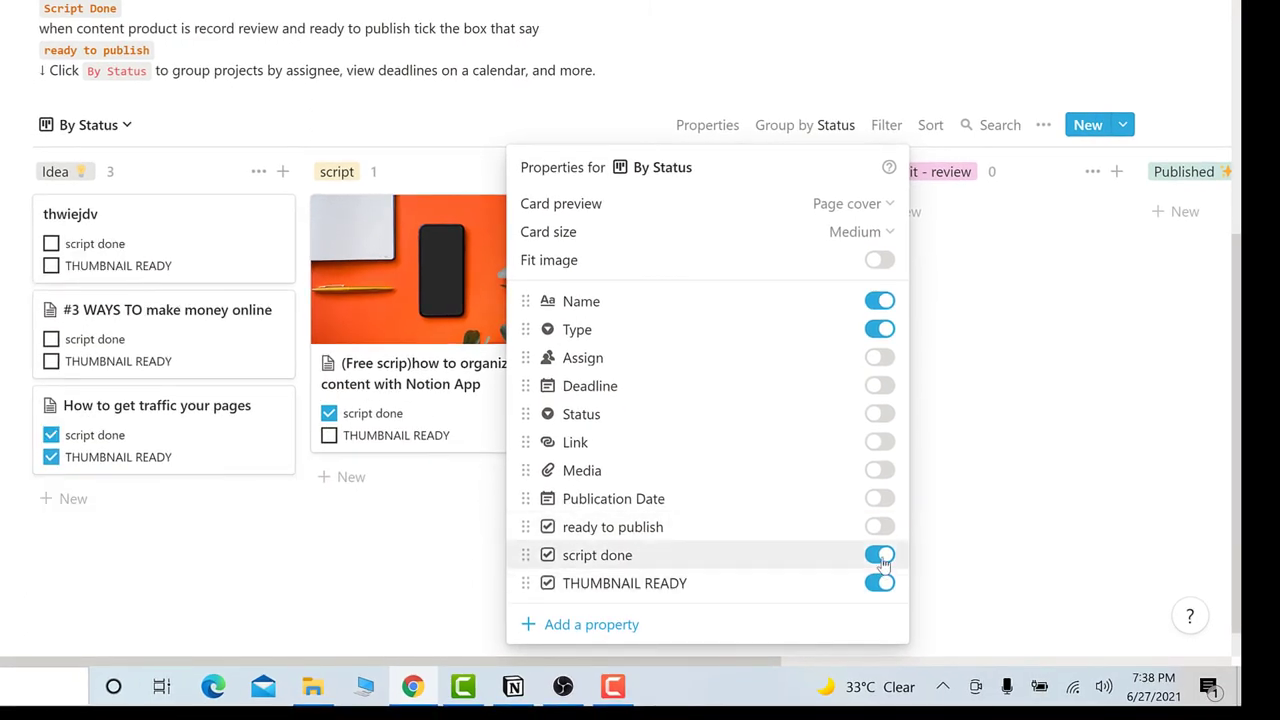
left_click(880, 556)
left_click(883, 582)
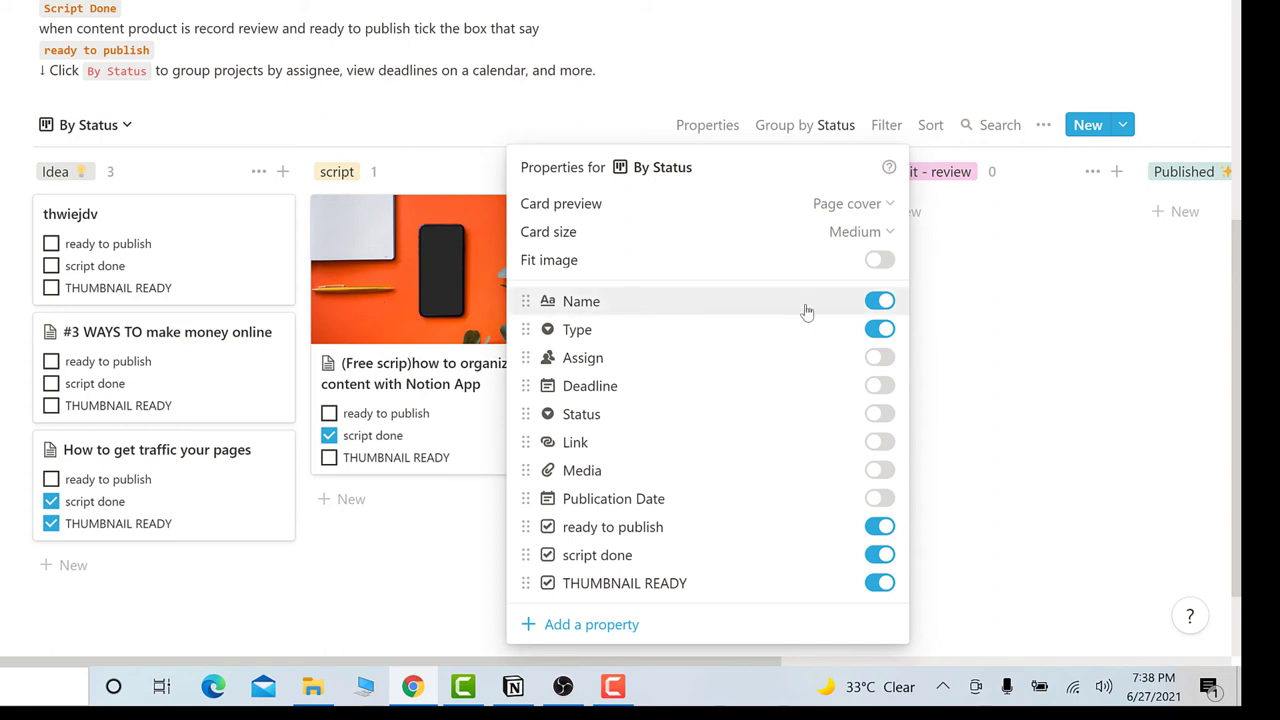
Set Card preview to None and Card size to Small.
left_click(881, 209)
left_click(720, 238)
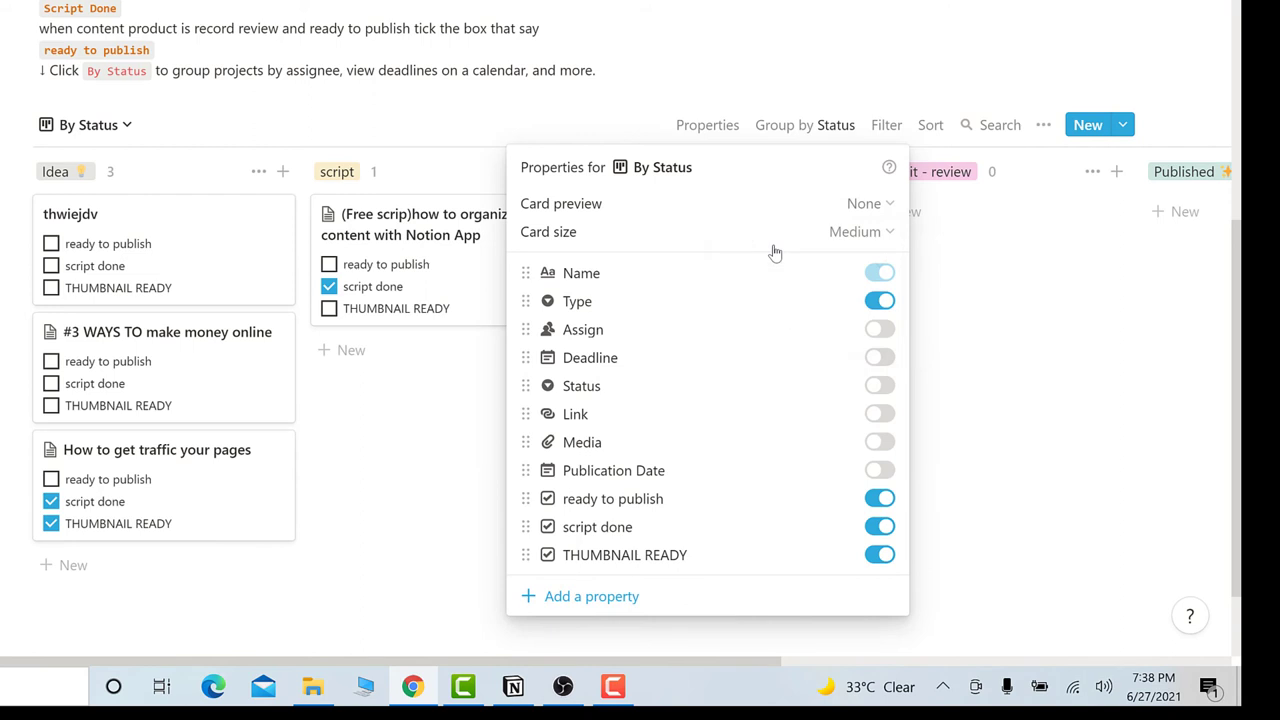
left_click(869, 234)
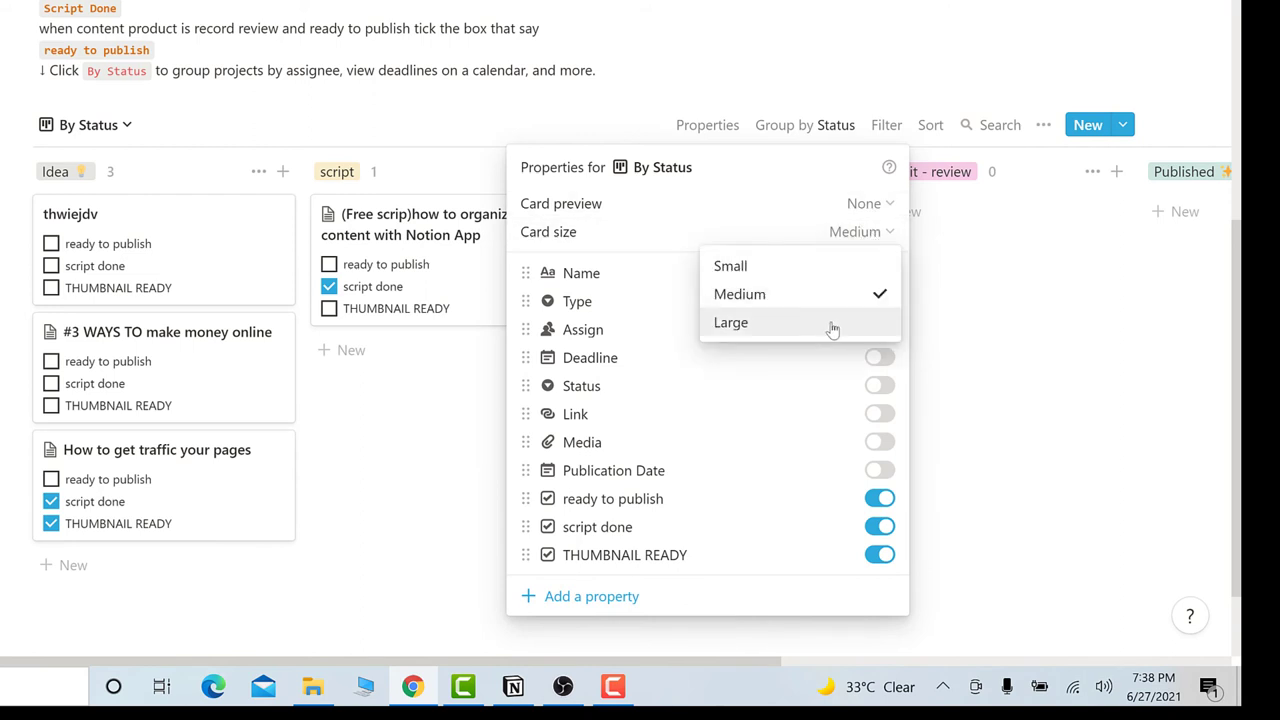
left_click(815, 268)
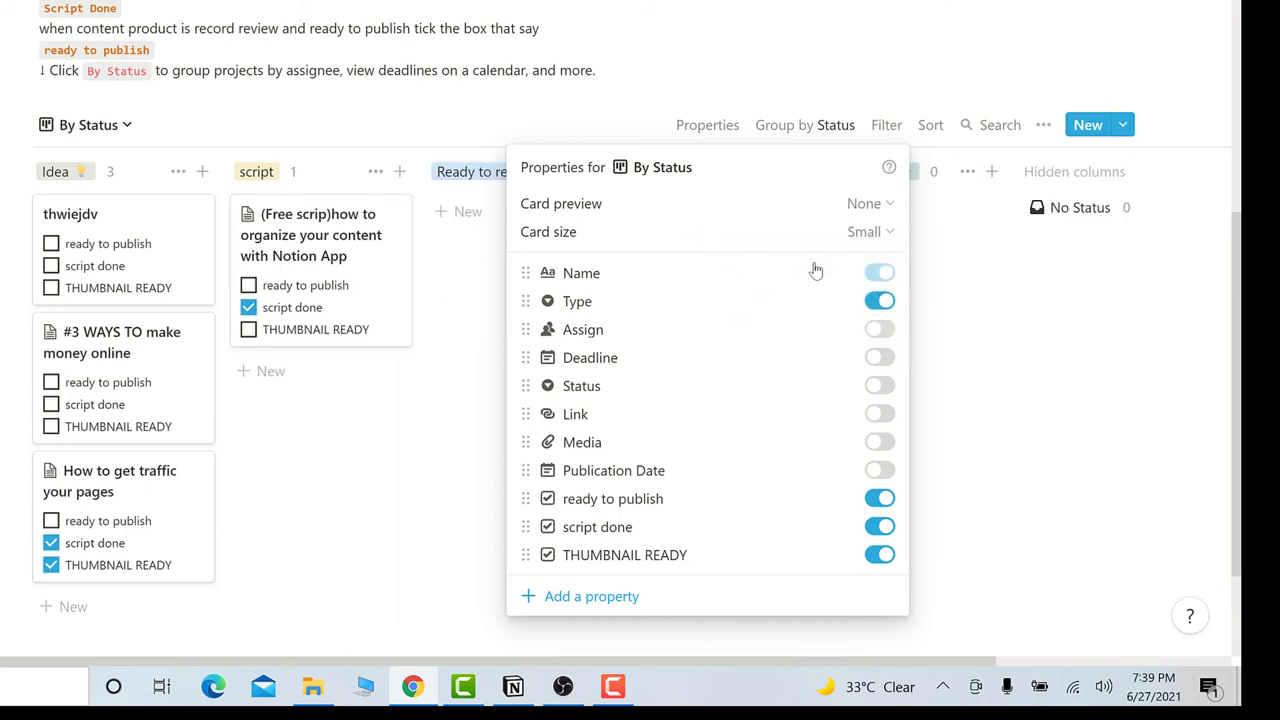
left_click(872, 234)
left_click(849, 323)
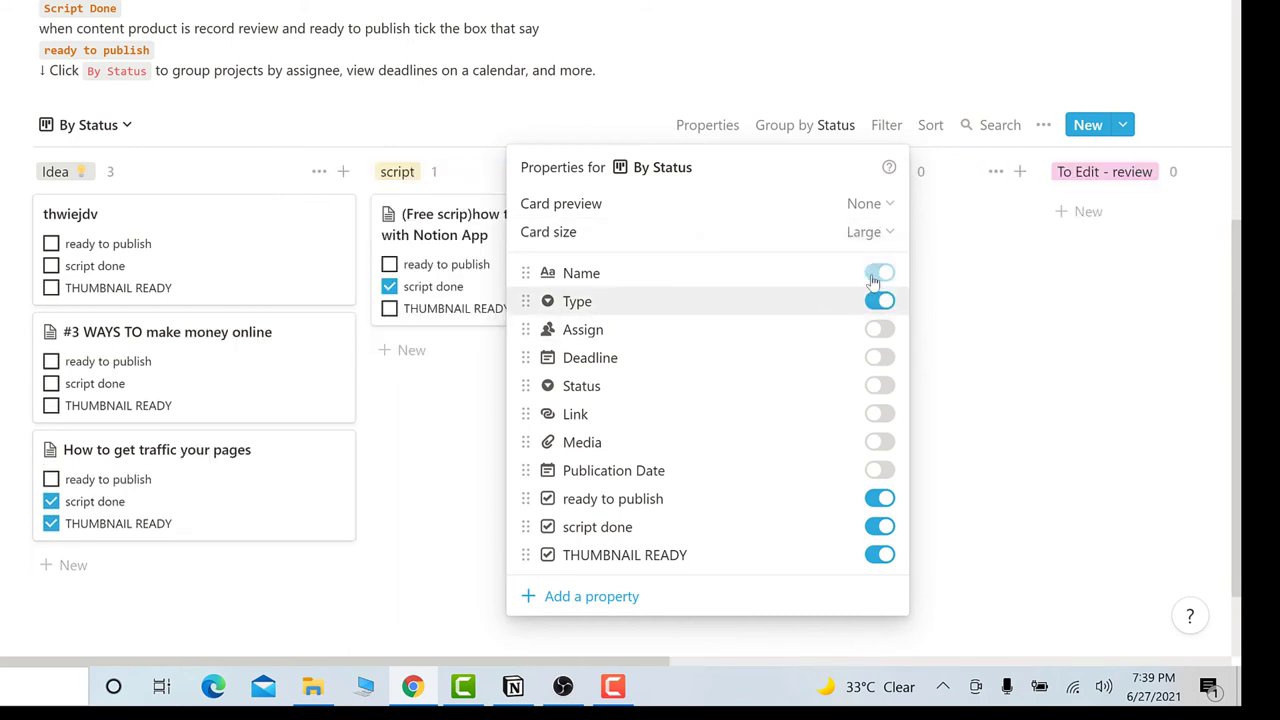
left_click(886, 236)
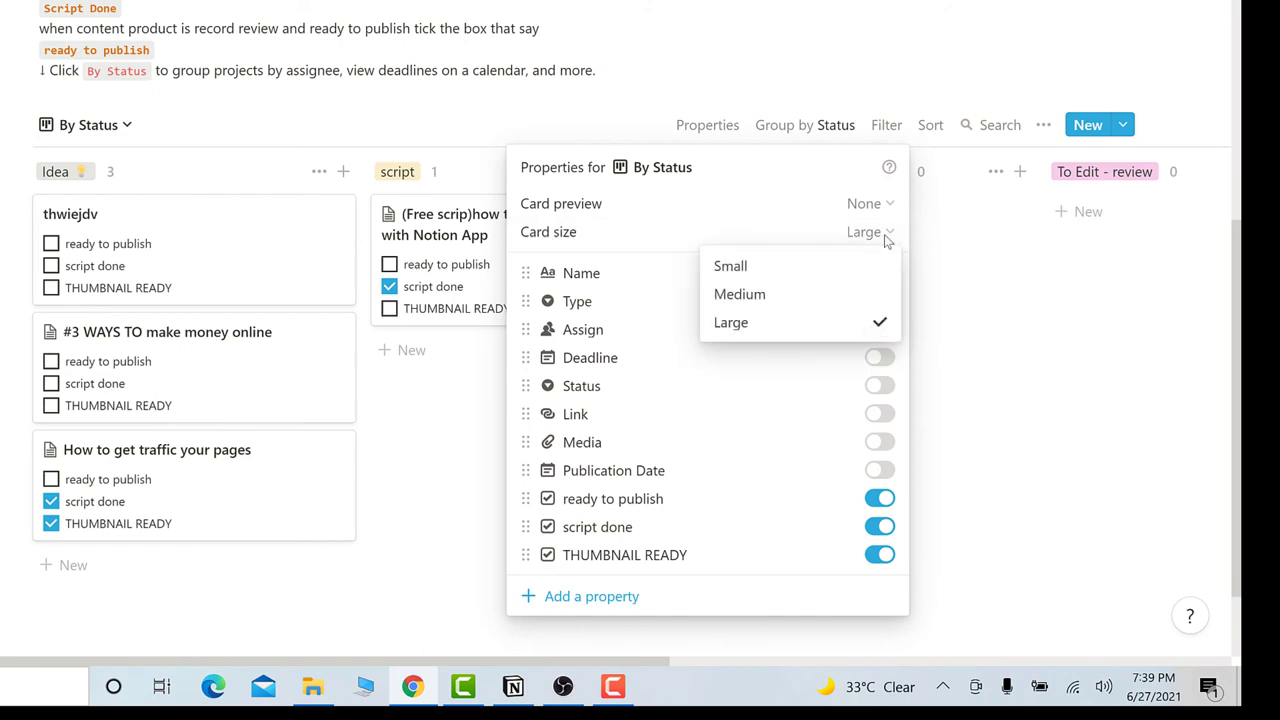
left_click(812, 265)
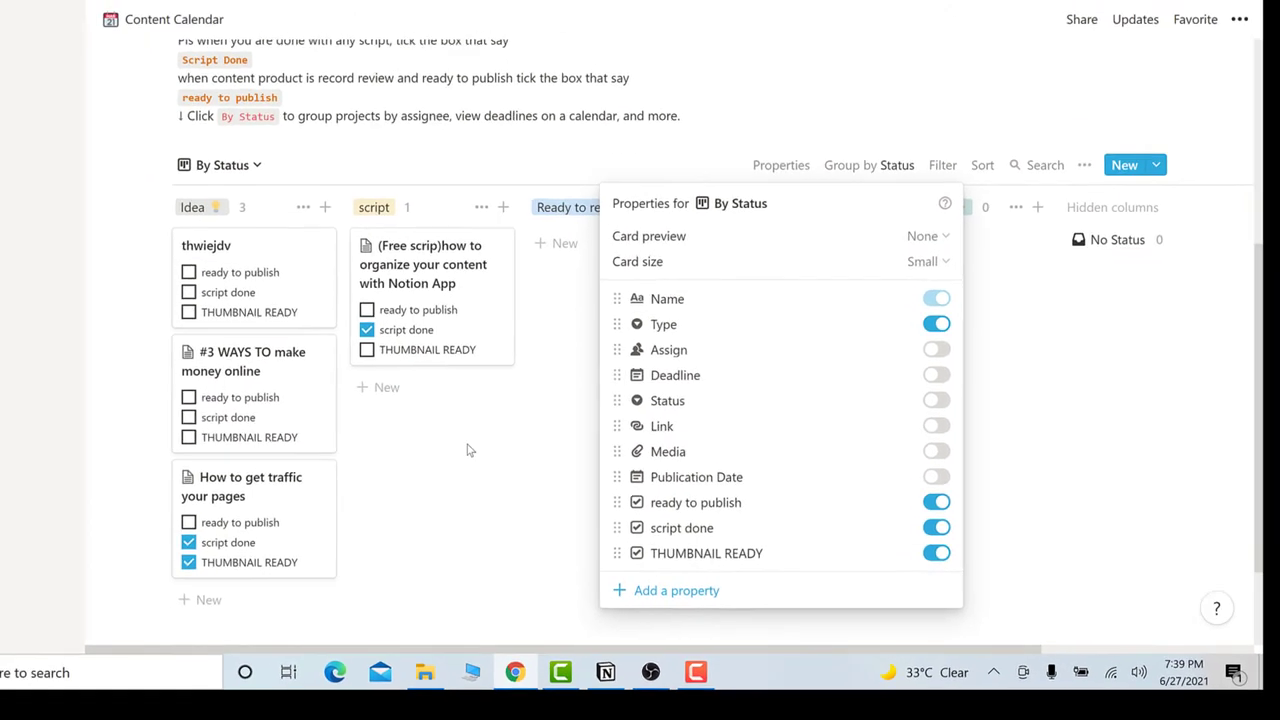
left_click(361, 441)
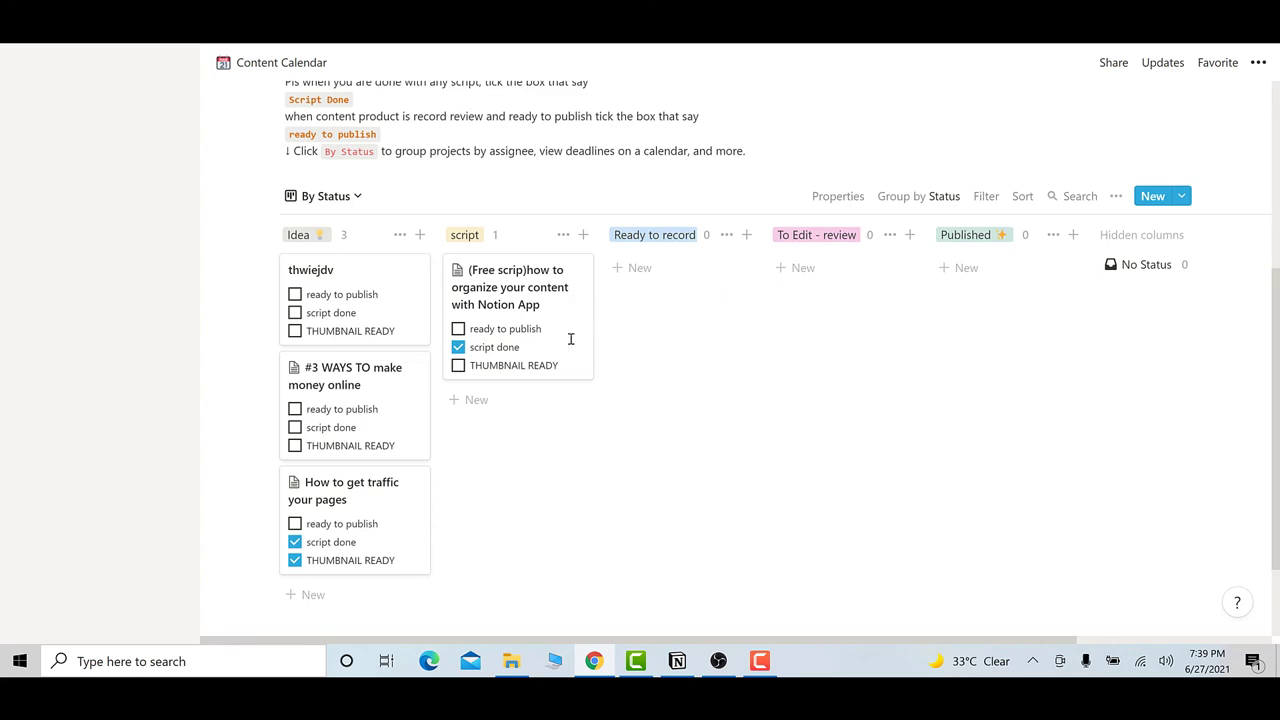
Look over the #3 WAYS TO make money online page and the new card's page.
left_click(363, 426)
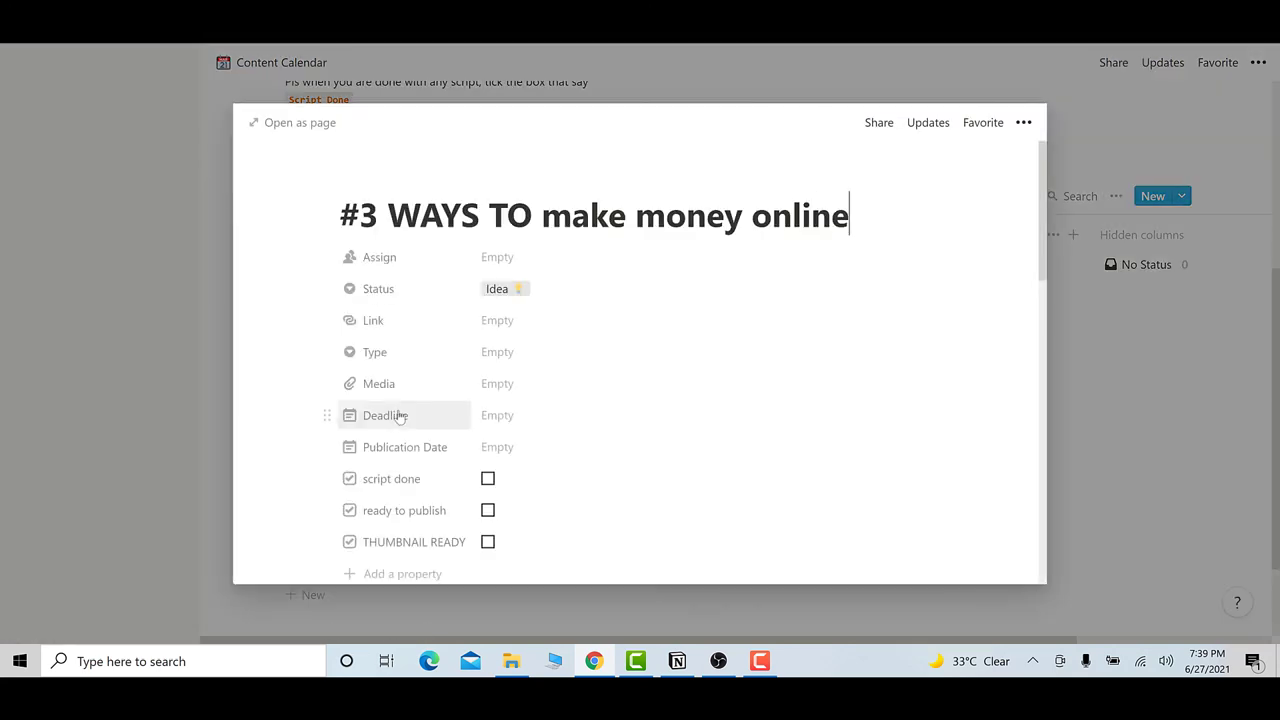
scroll(410, 425, "down", 5)
scroll(414, 427, "up", 5)
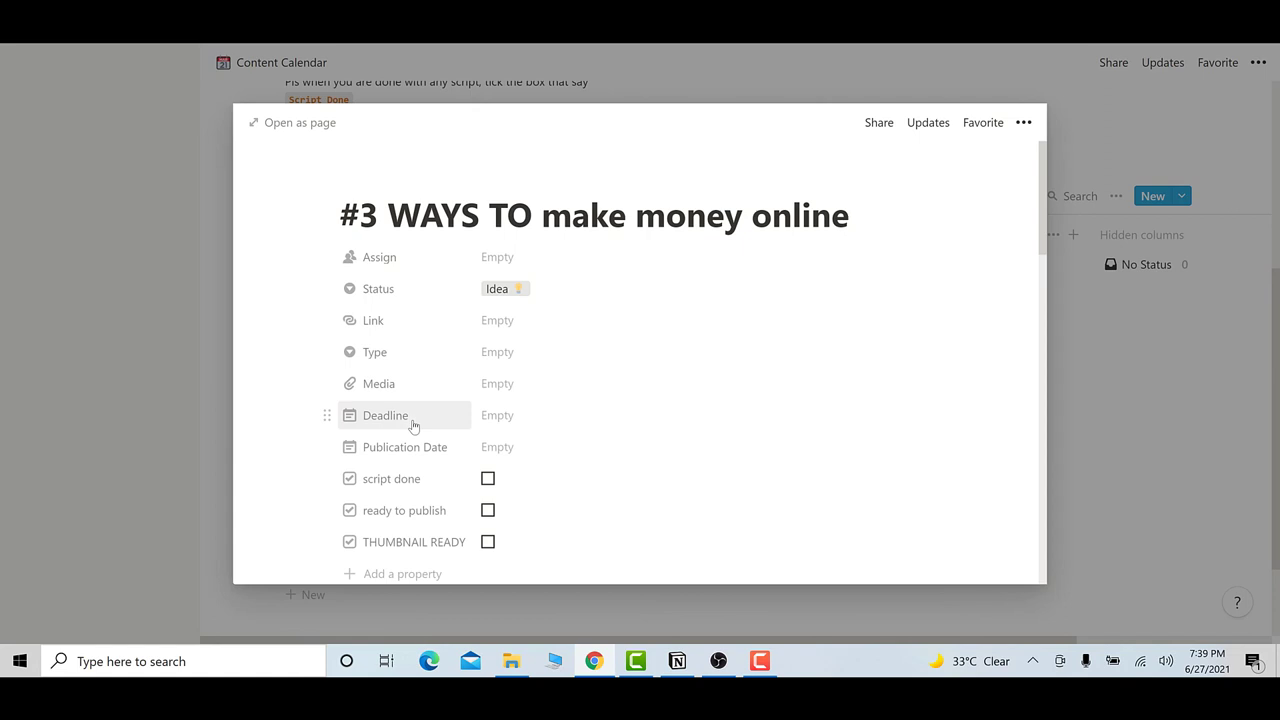
left_click(1092, 329)
left_click(338, 283)
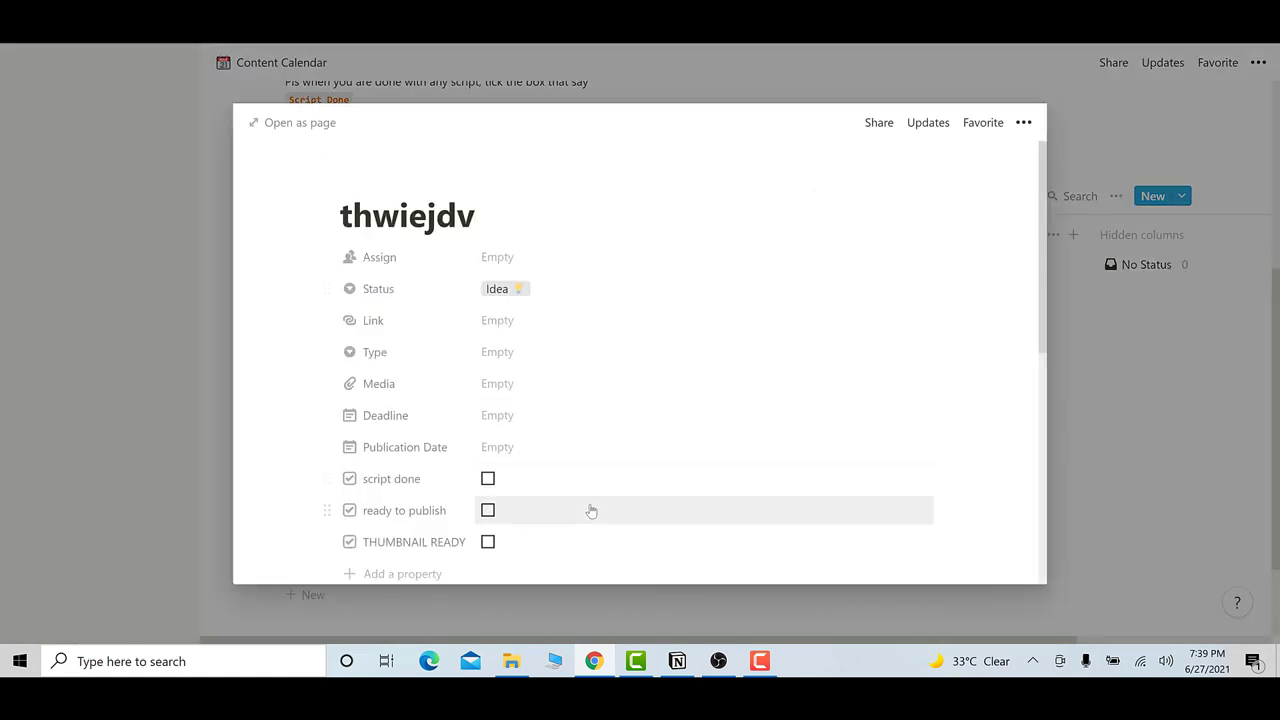
scroll(589, 508, "down", 3)
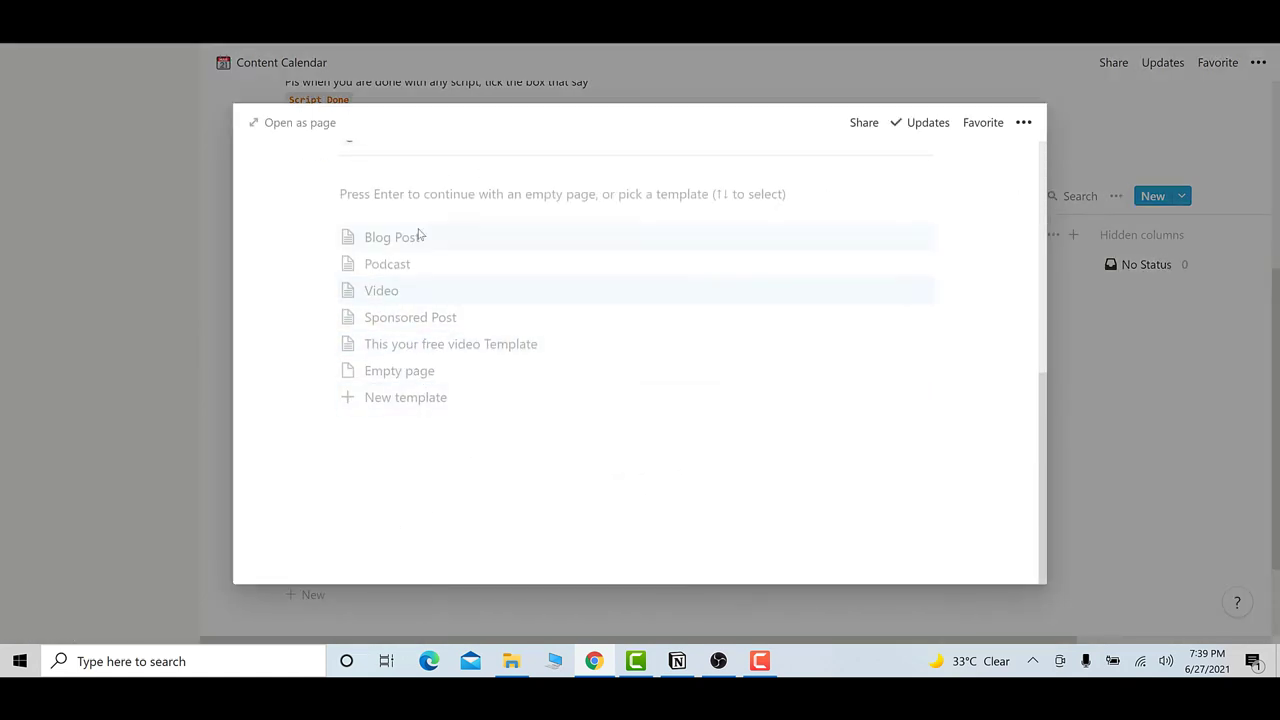
key("Up")
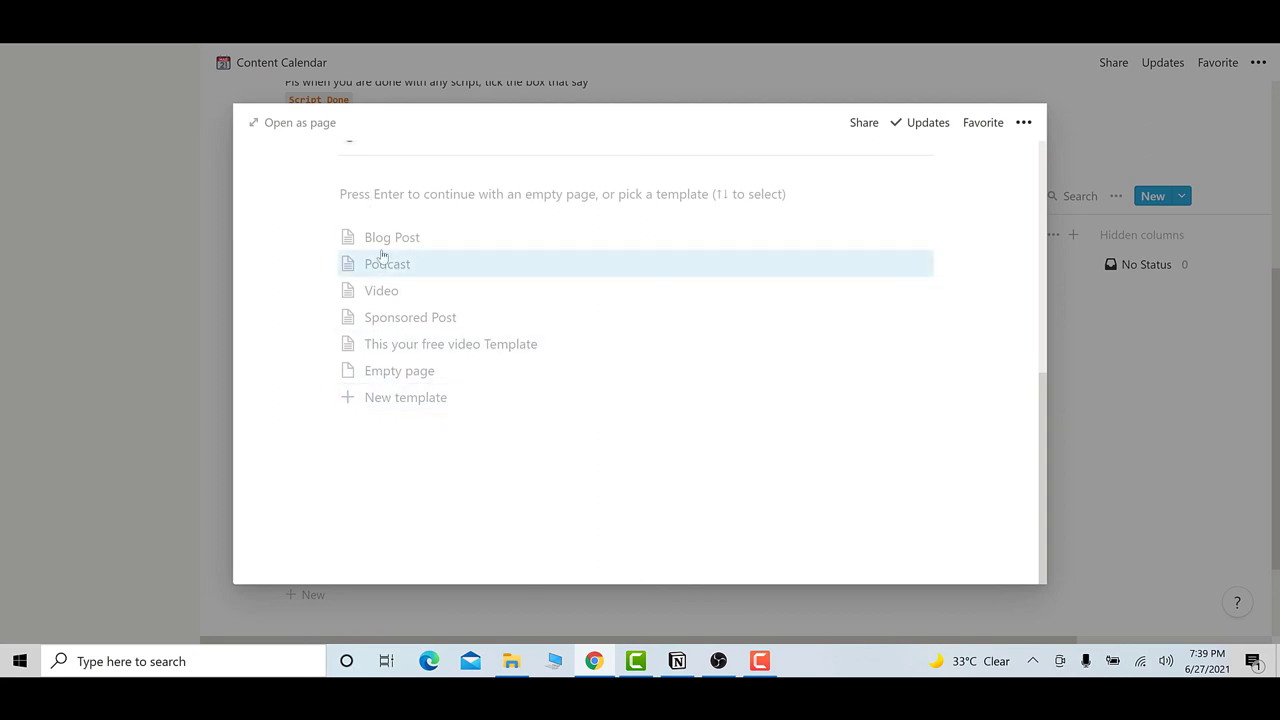
left_click(1072, 428)
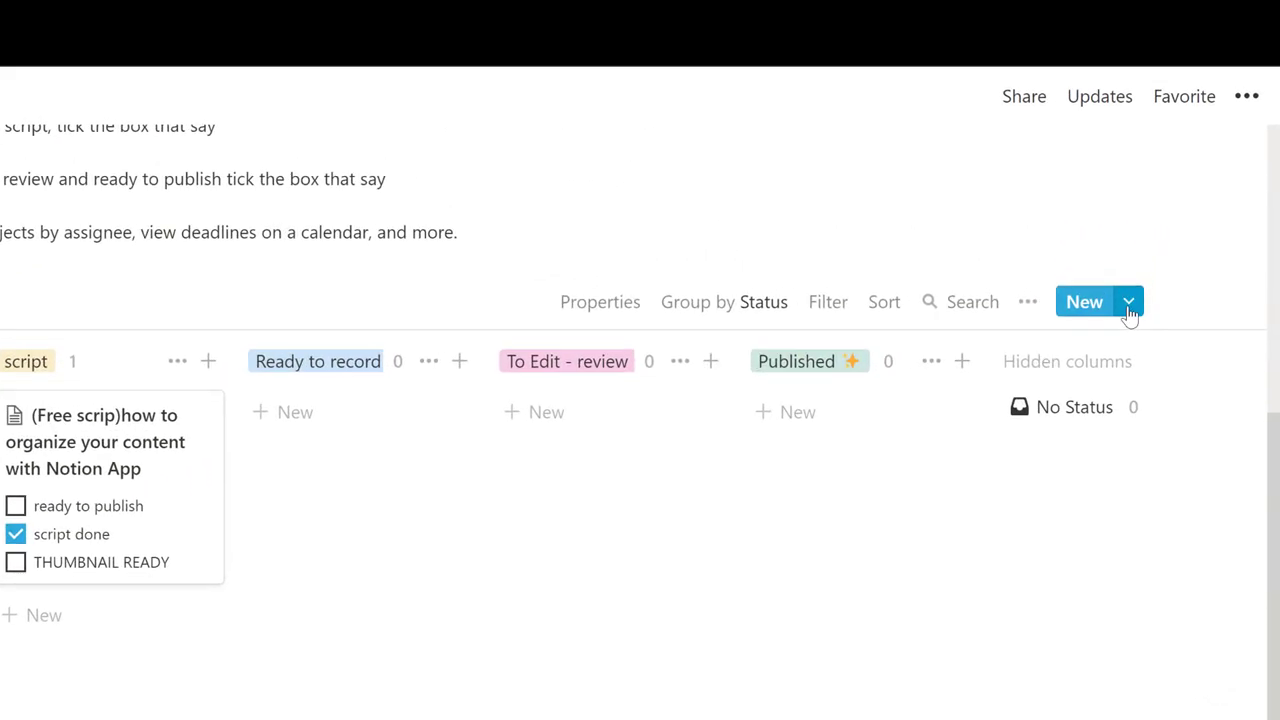
Browse the Content Calendar templates and create a new page from a template.
left_click(1129, 303)
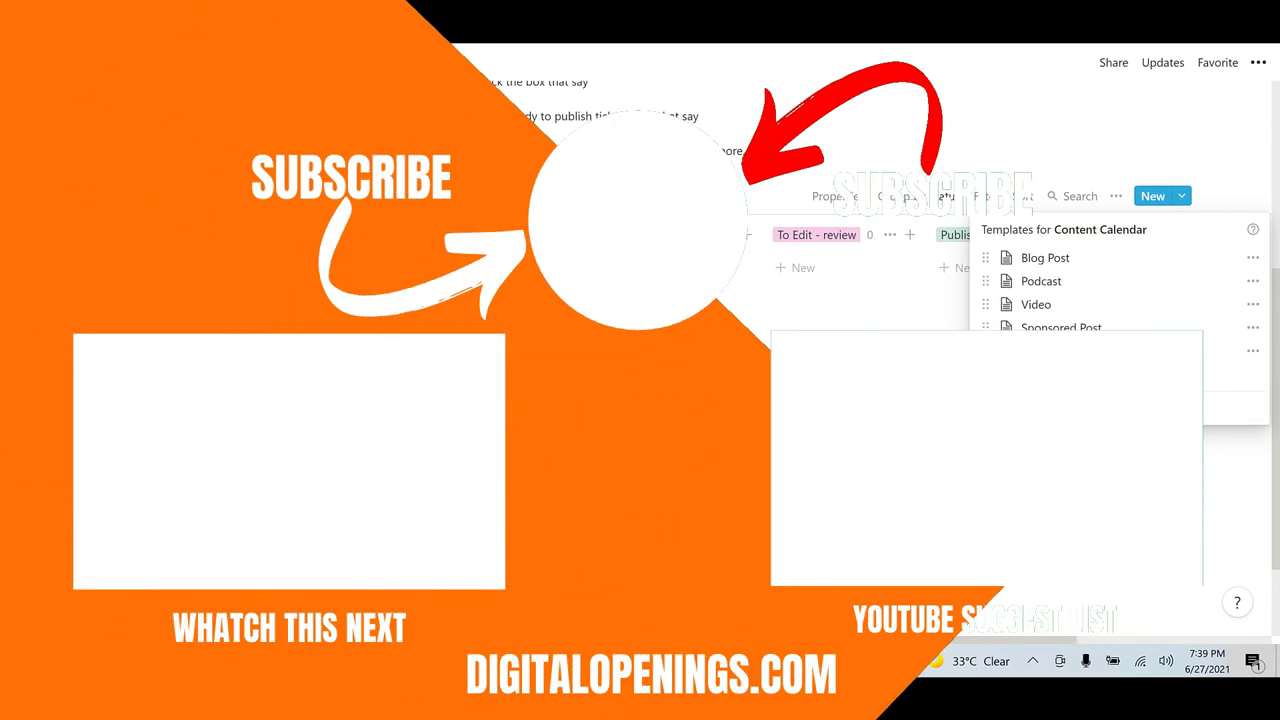
key("Escape")
left_click(1152, 196)
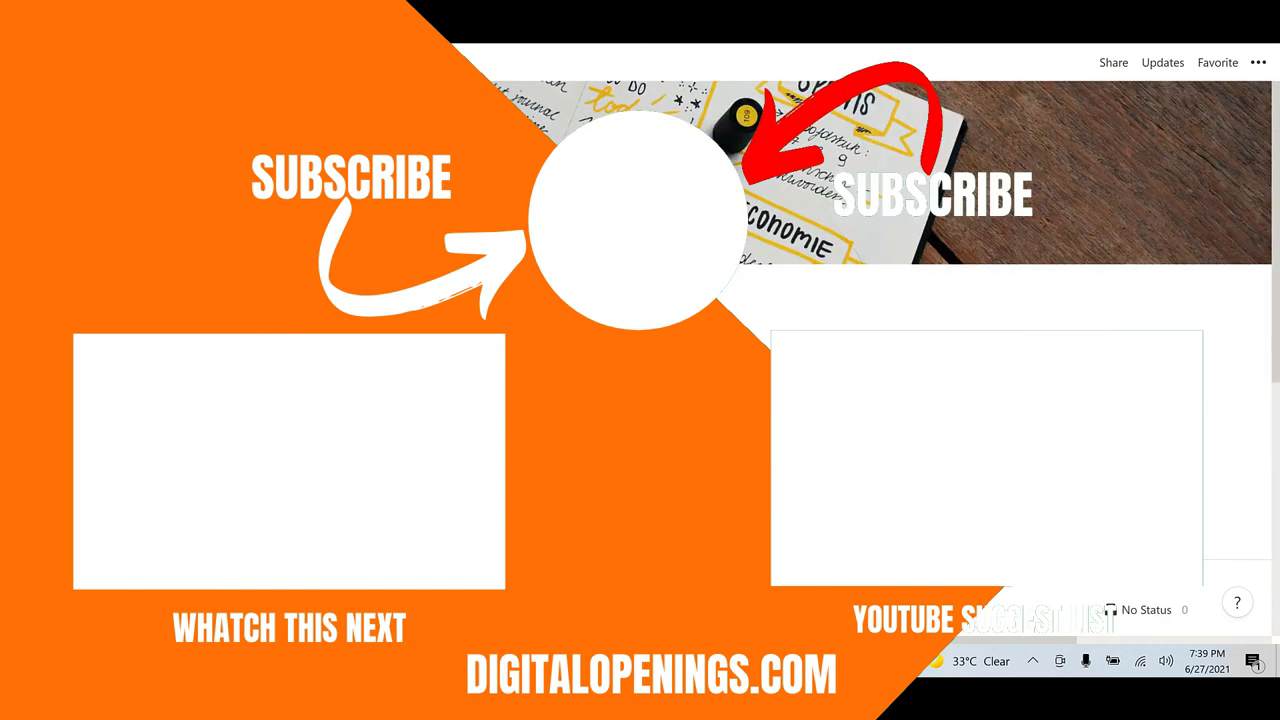